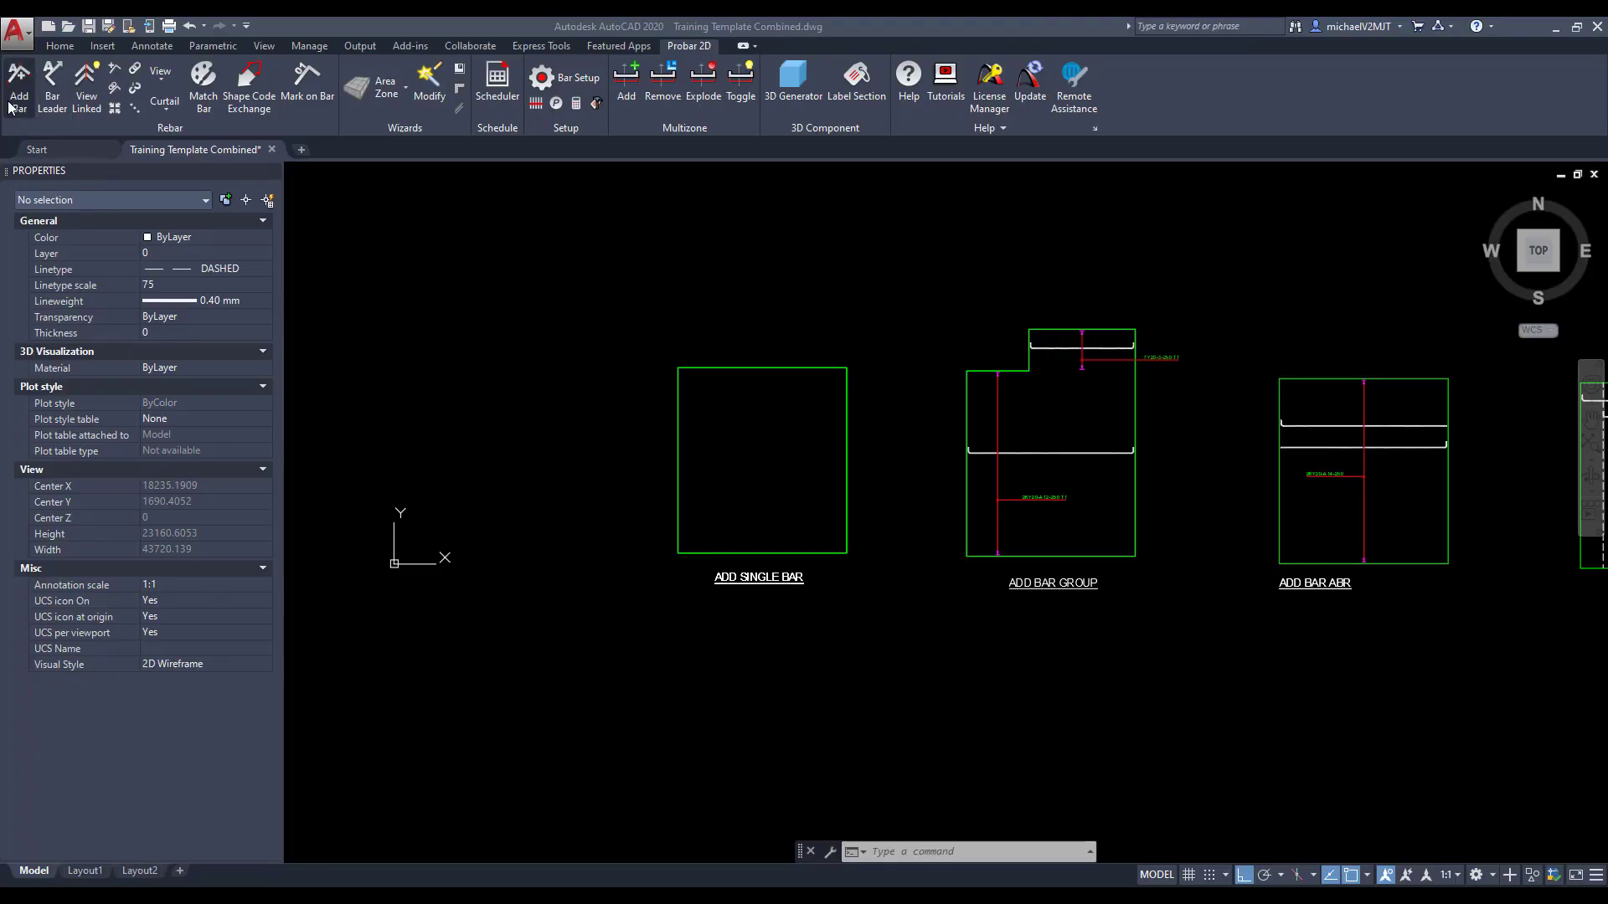
# Open the bar dialog with its area calculator and try 12 mm, then 25 mm diameters
pyautogui.click(10, 105)
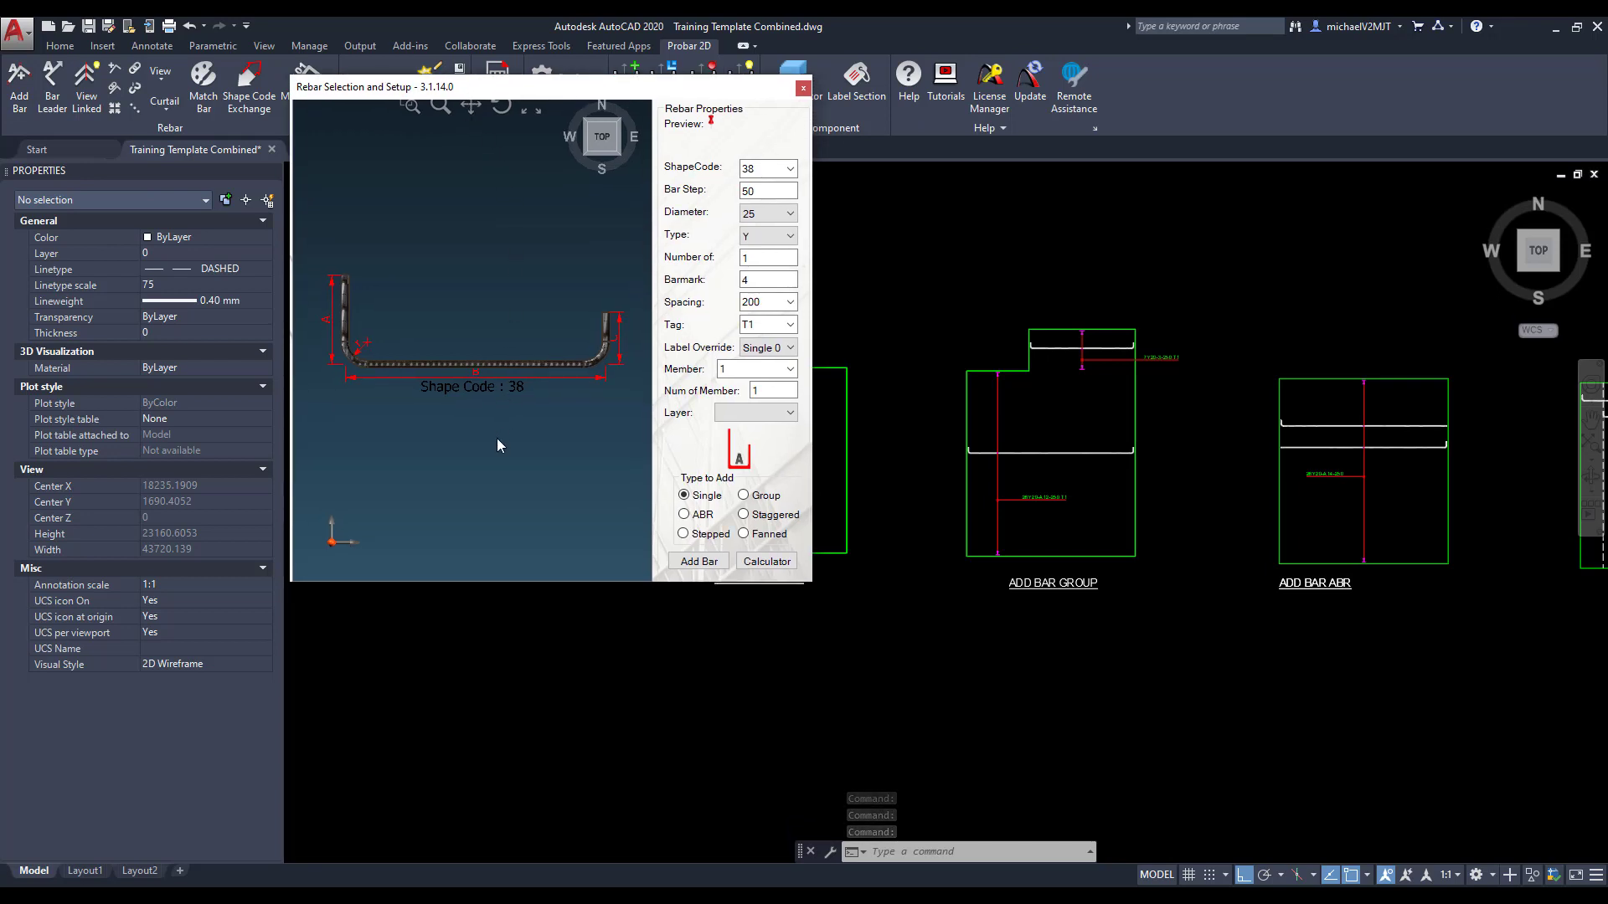
pyautogui.click(764, 566)
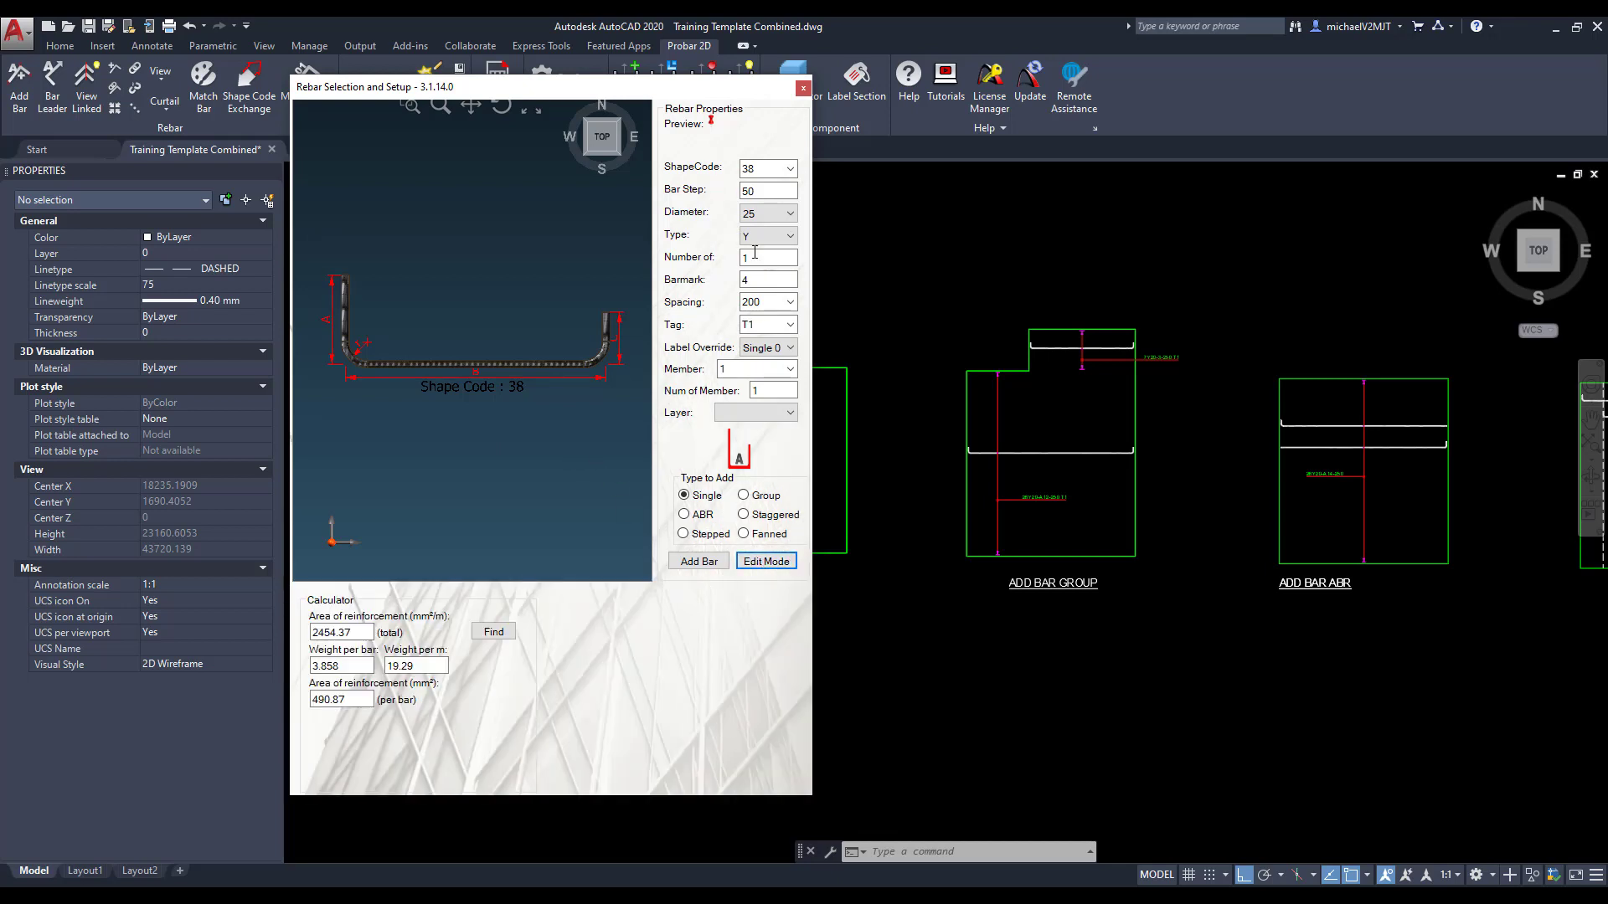
pyautogui.click(788, 216)
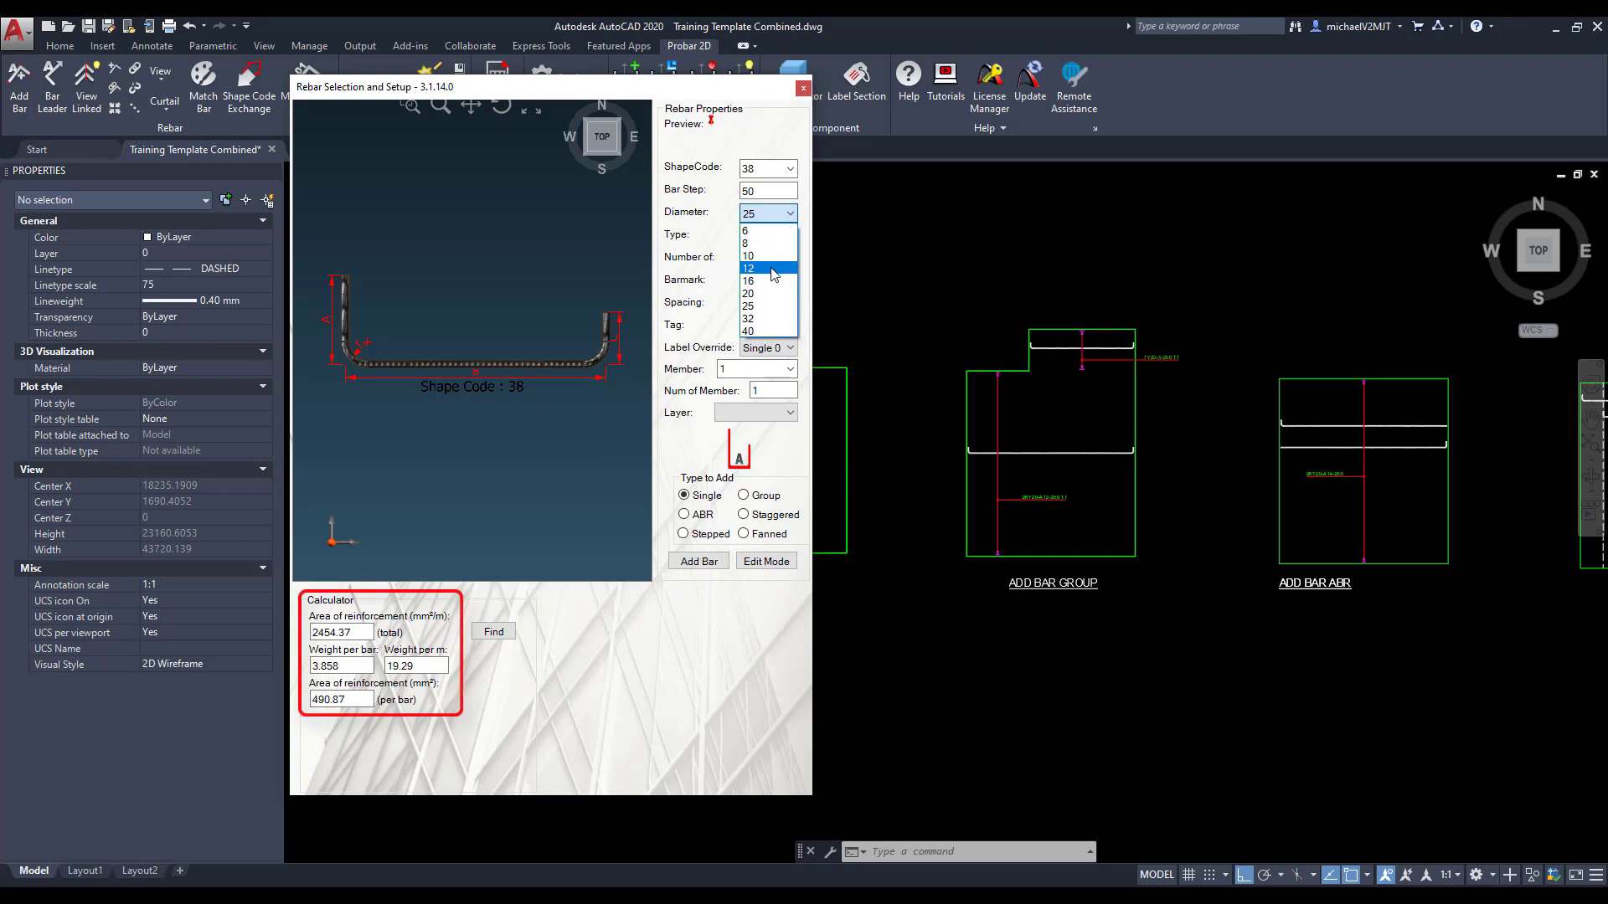
pyautogui.click(771, 270)
pyautogui.click(767, 215)
pyautogui.click(770, 307)
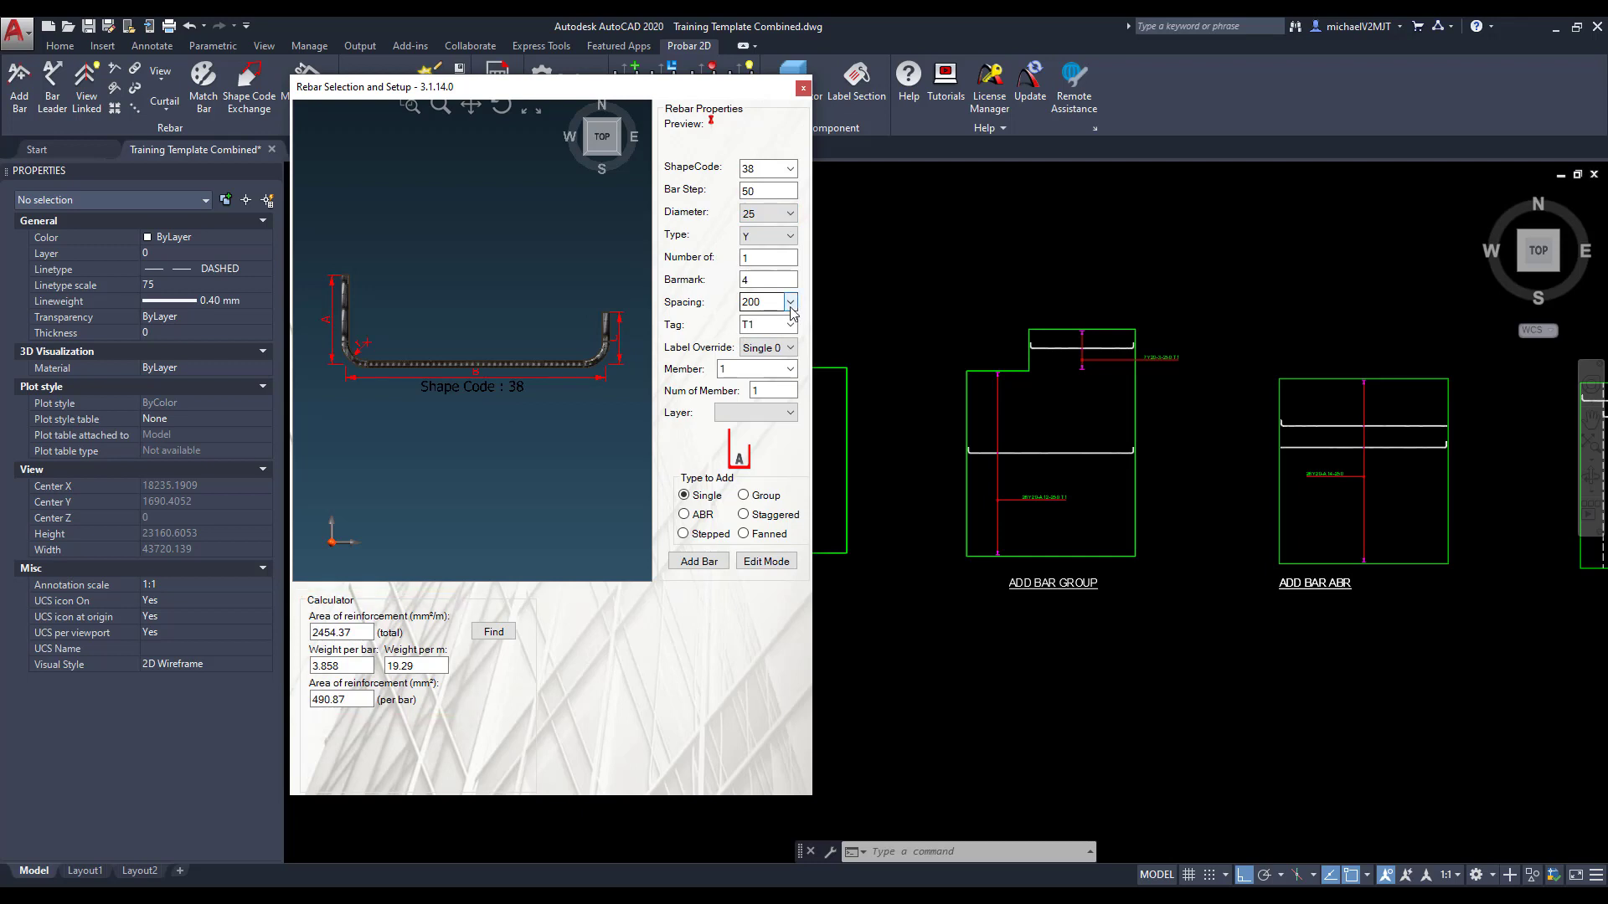
# Calculate at 150 spacing, then at 300, giving a 32 diameter and 2680.83 mm²/m
pyautogui.click(791, 304)
pyautogui.click(763, 375)
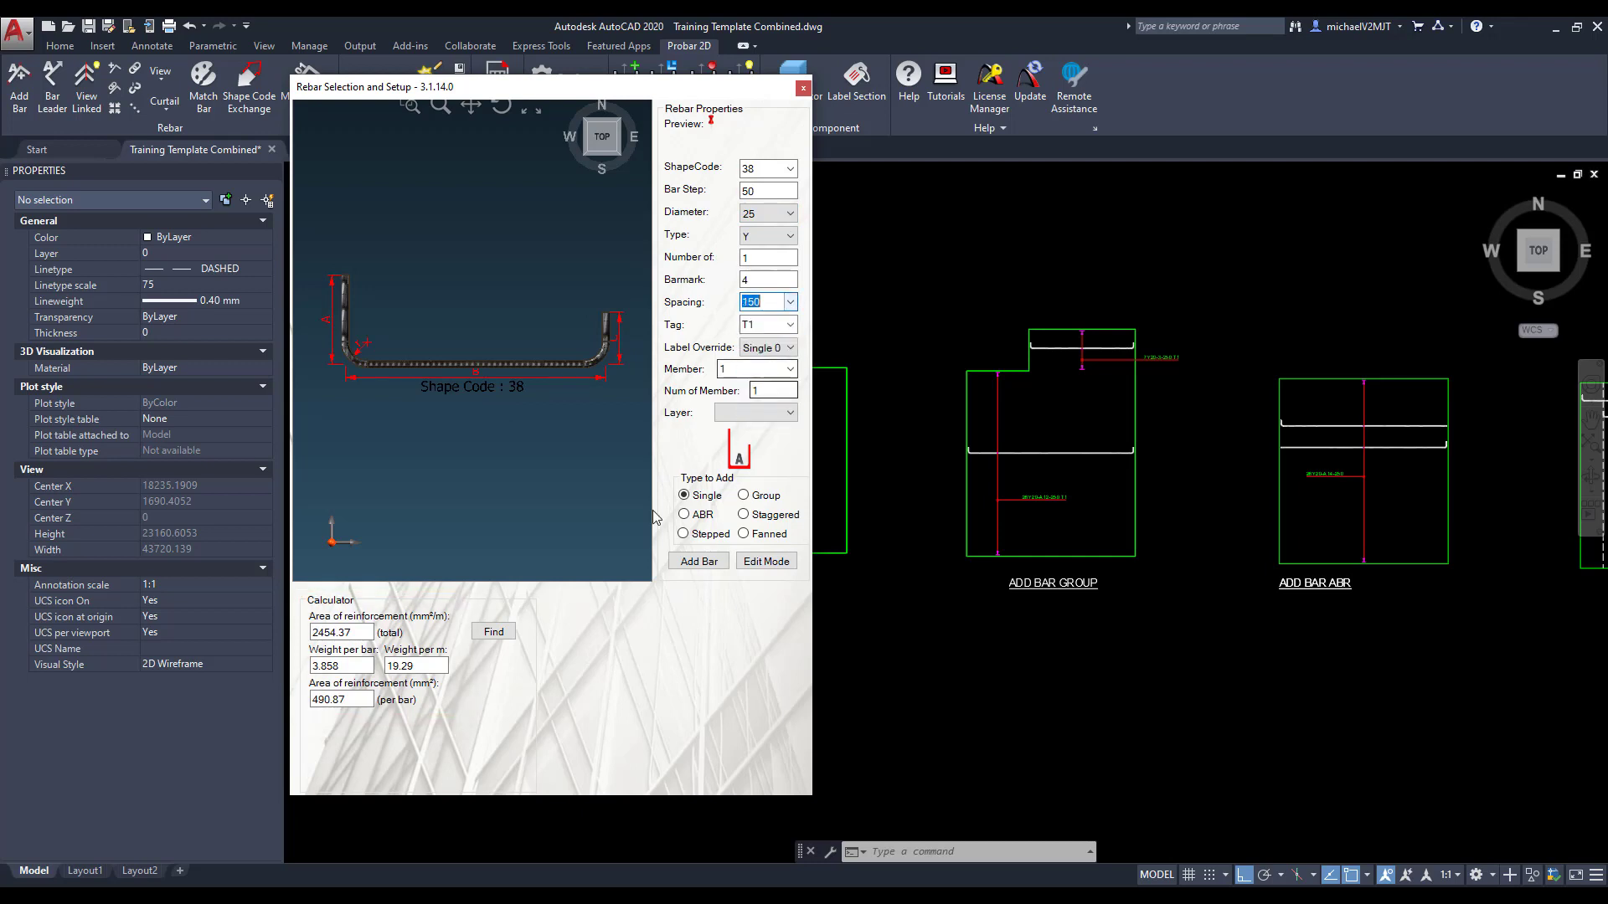
pyautogui.click(494, 632)
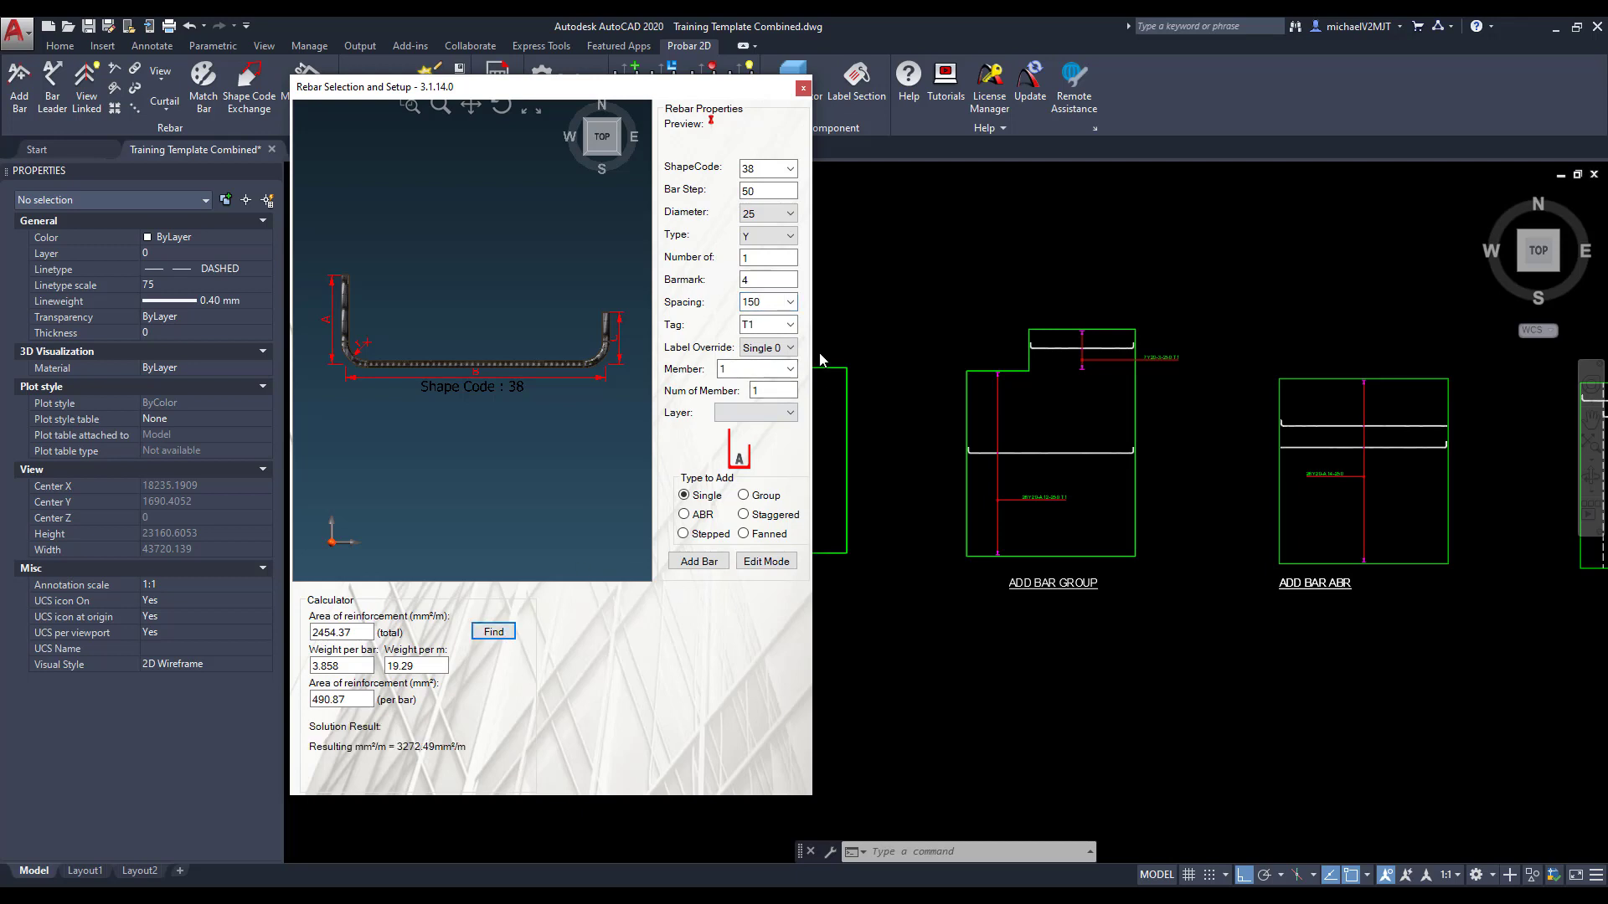
pyautogui.click(792, 303)
pyautogui.click(763, 423)
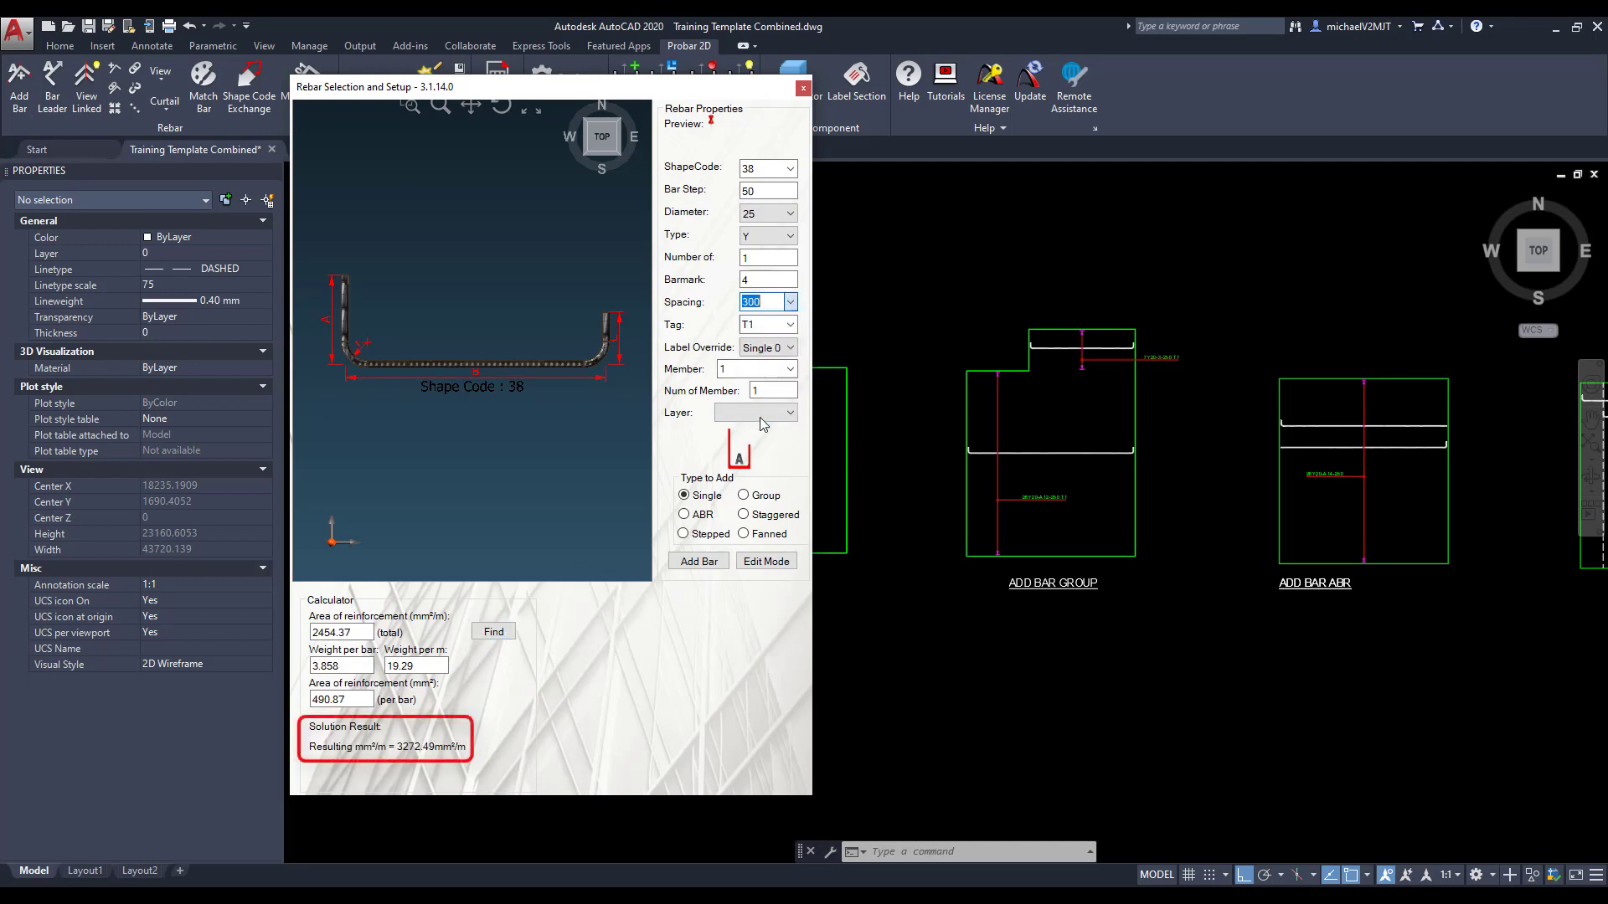
pyautogui.click(486, 633)
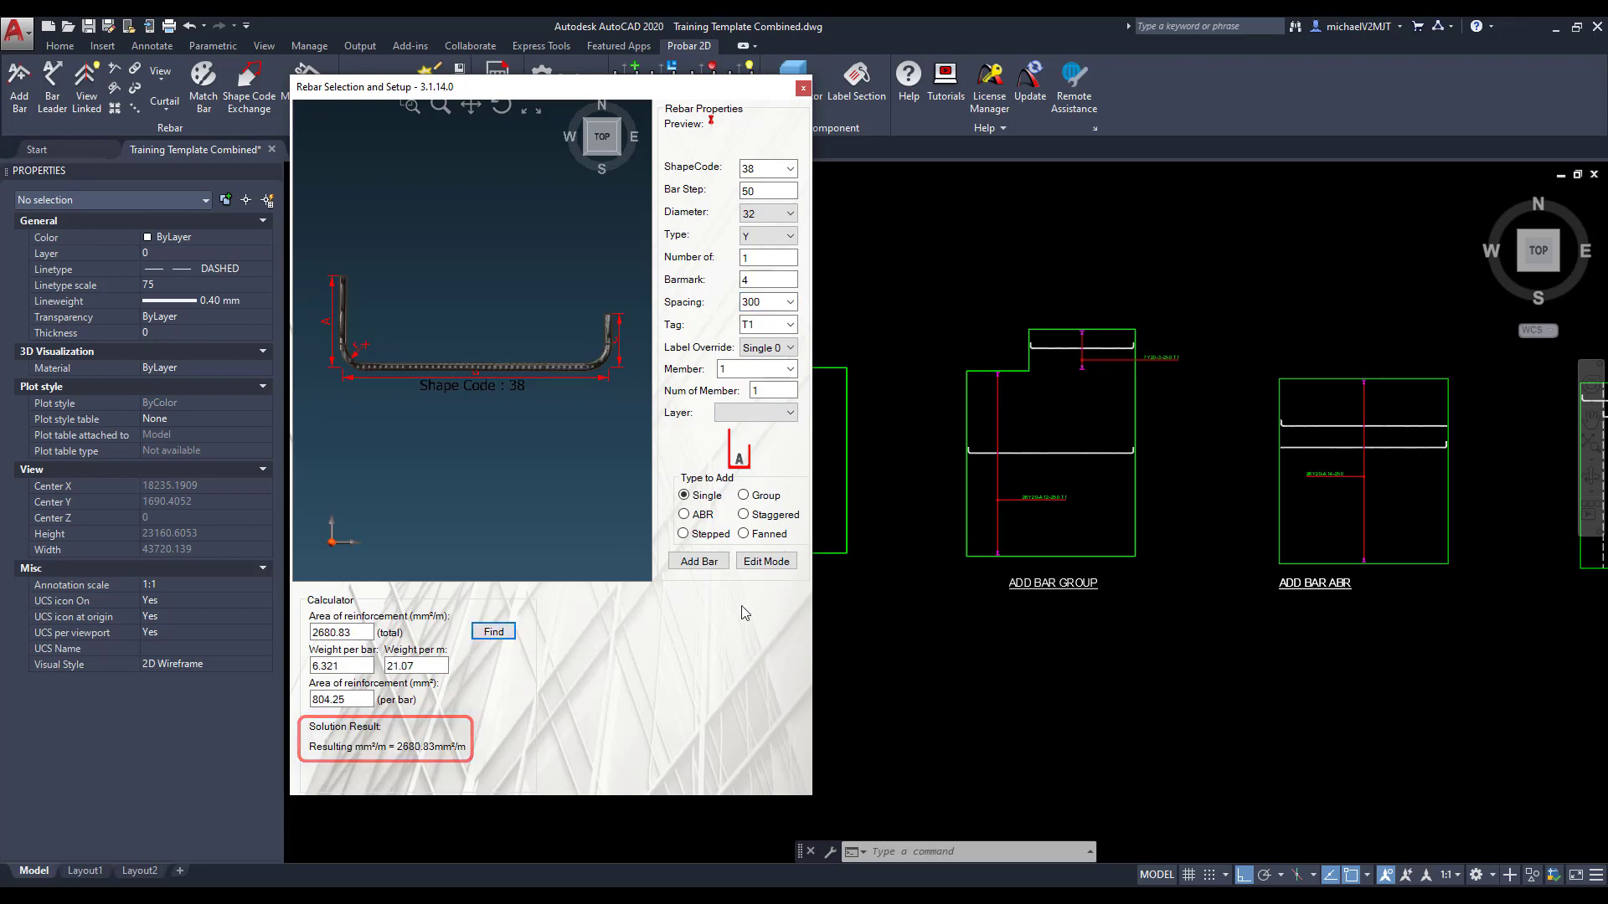
# Inspect the cut length formula and 13000 maximum cut length, then collapse the dialog to compact view
pyautogui.click(766, 562)
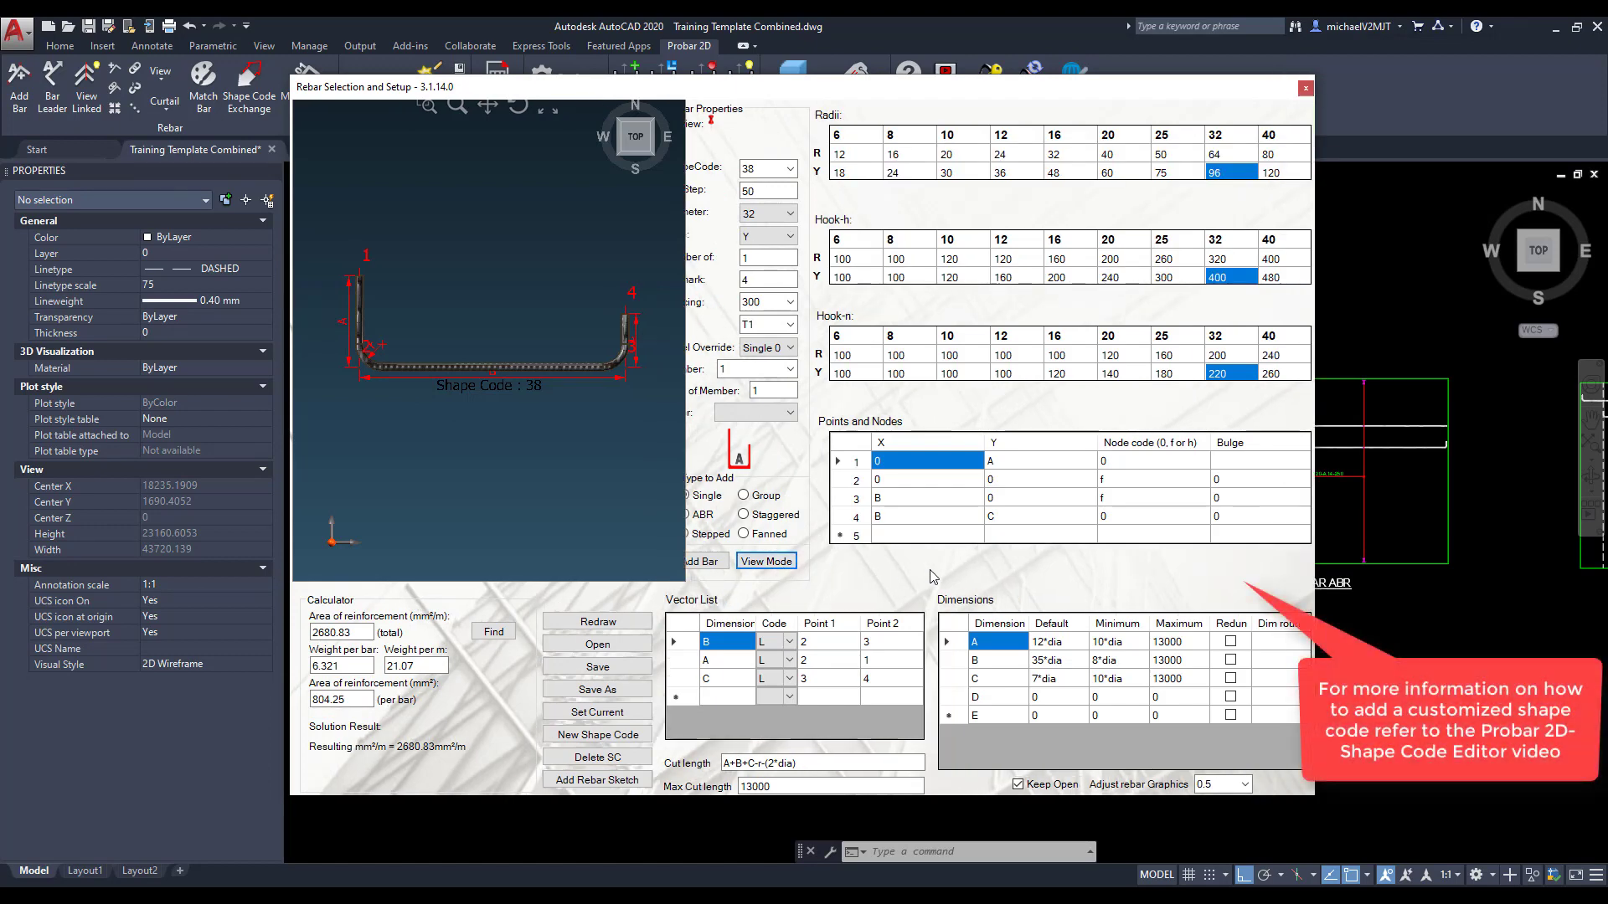
pyautogui.doubleClick(764, 764)
pyautogui.doubleClick(766, 787)
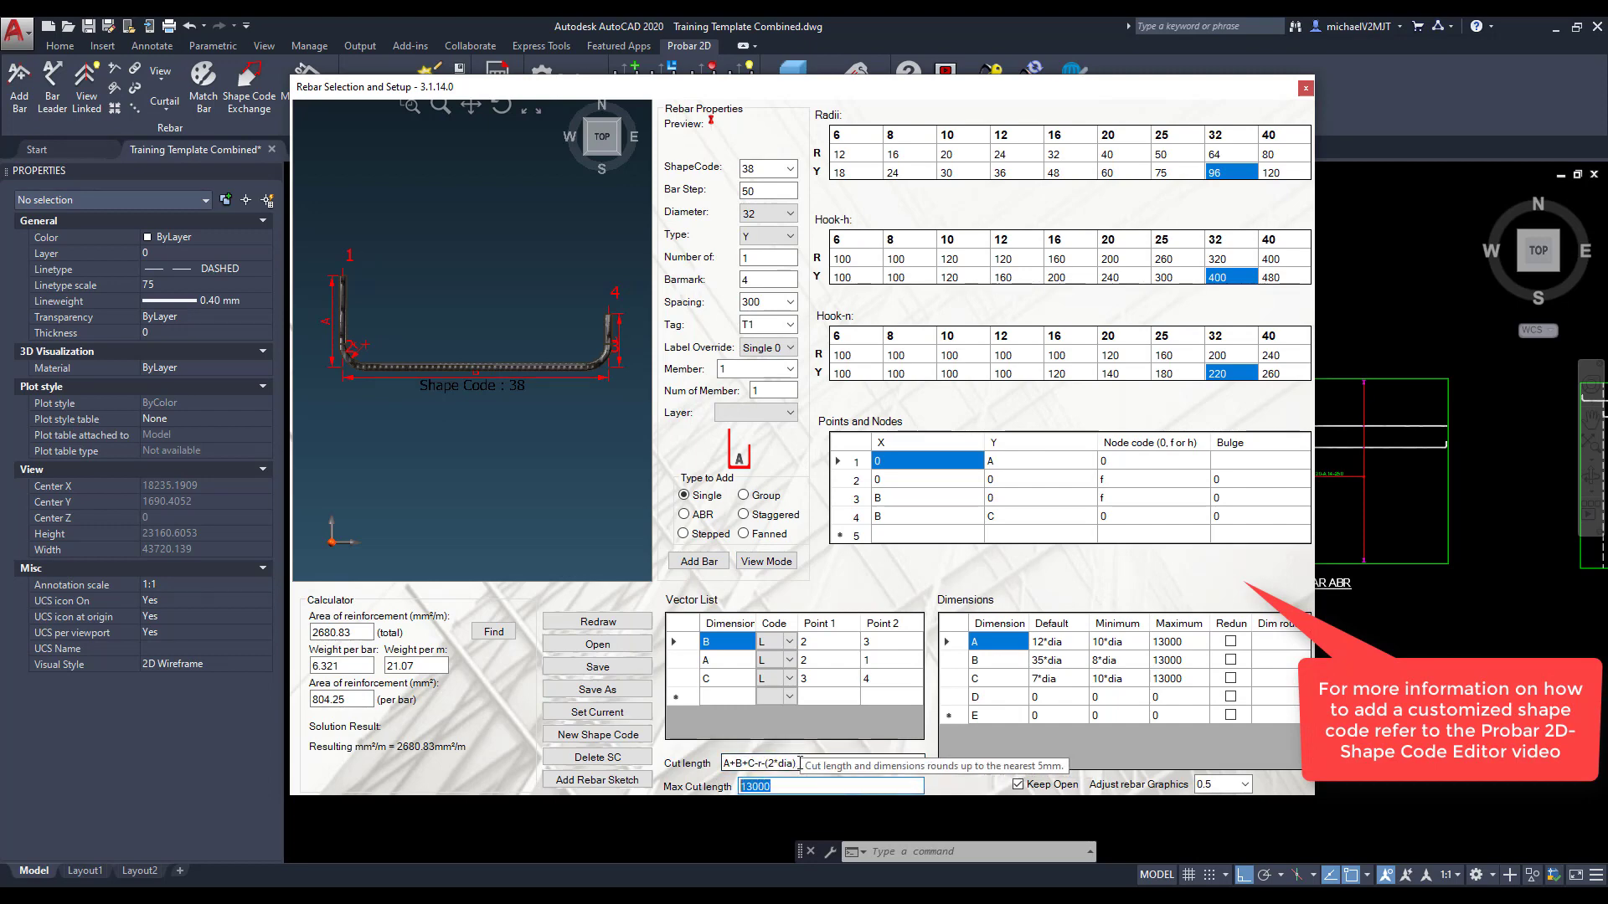
pyautogui.click(799, 764)
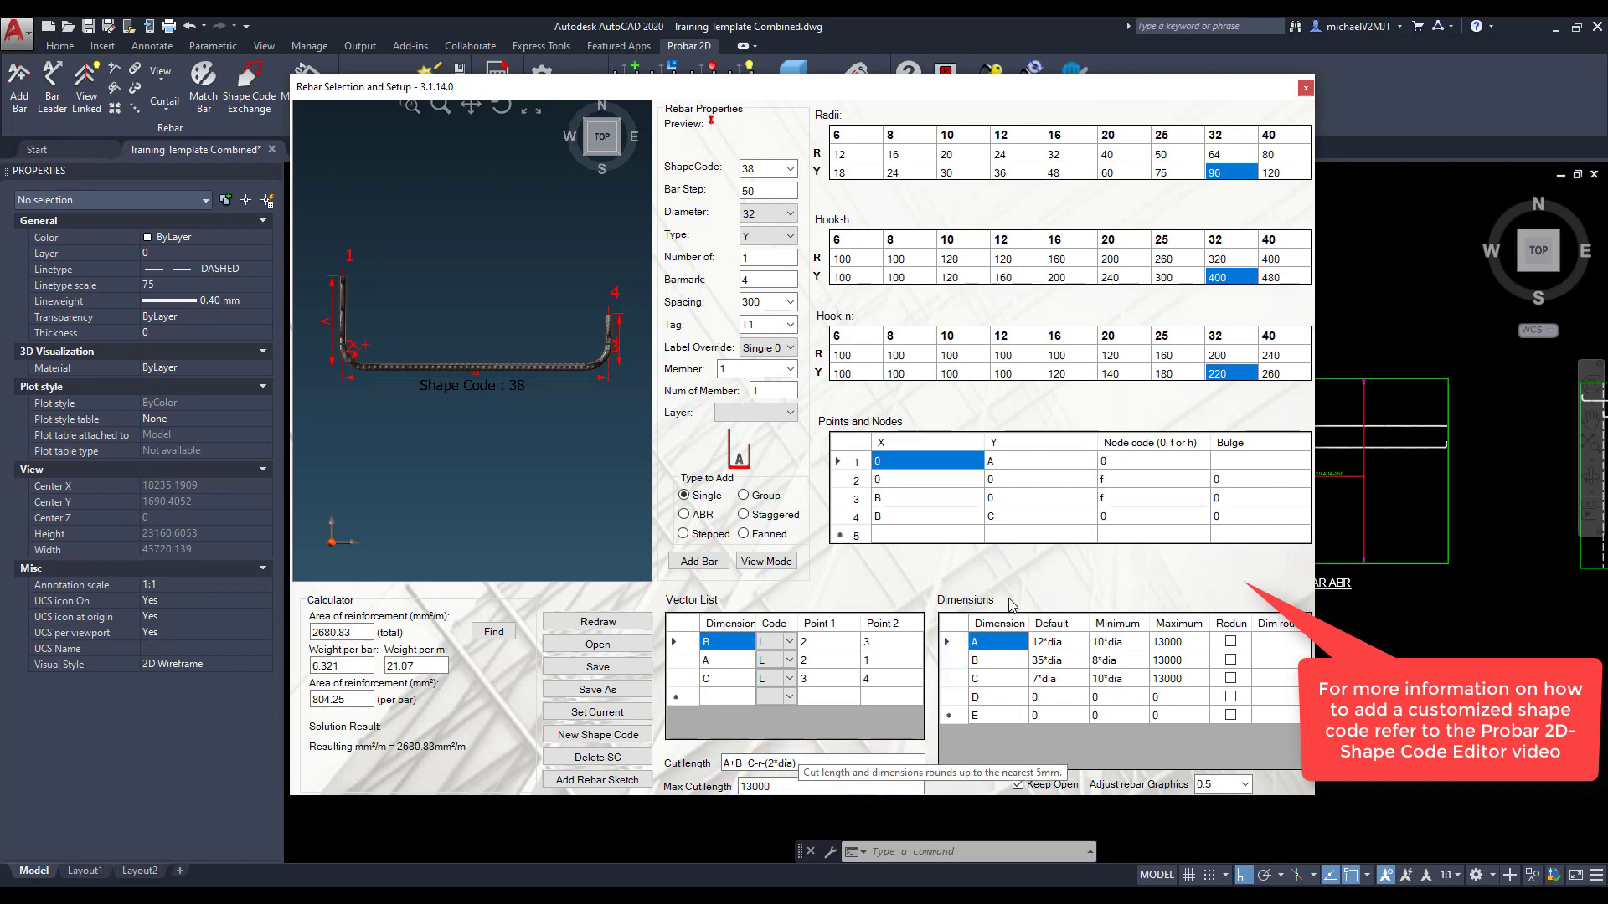
pyautogui.click(790, 564)
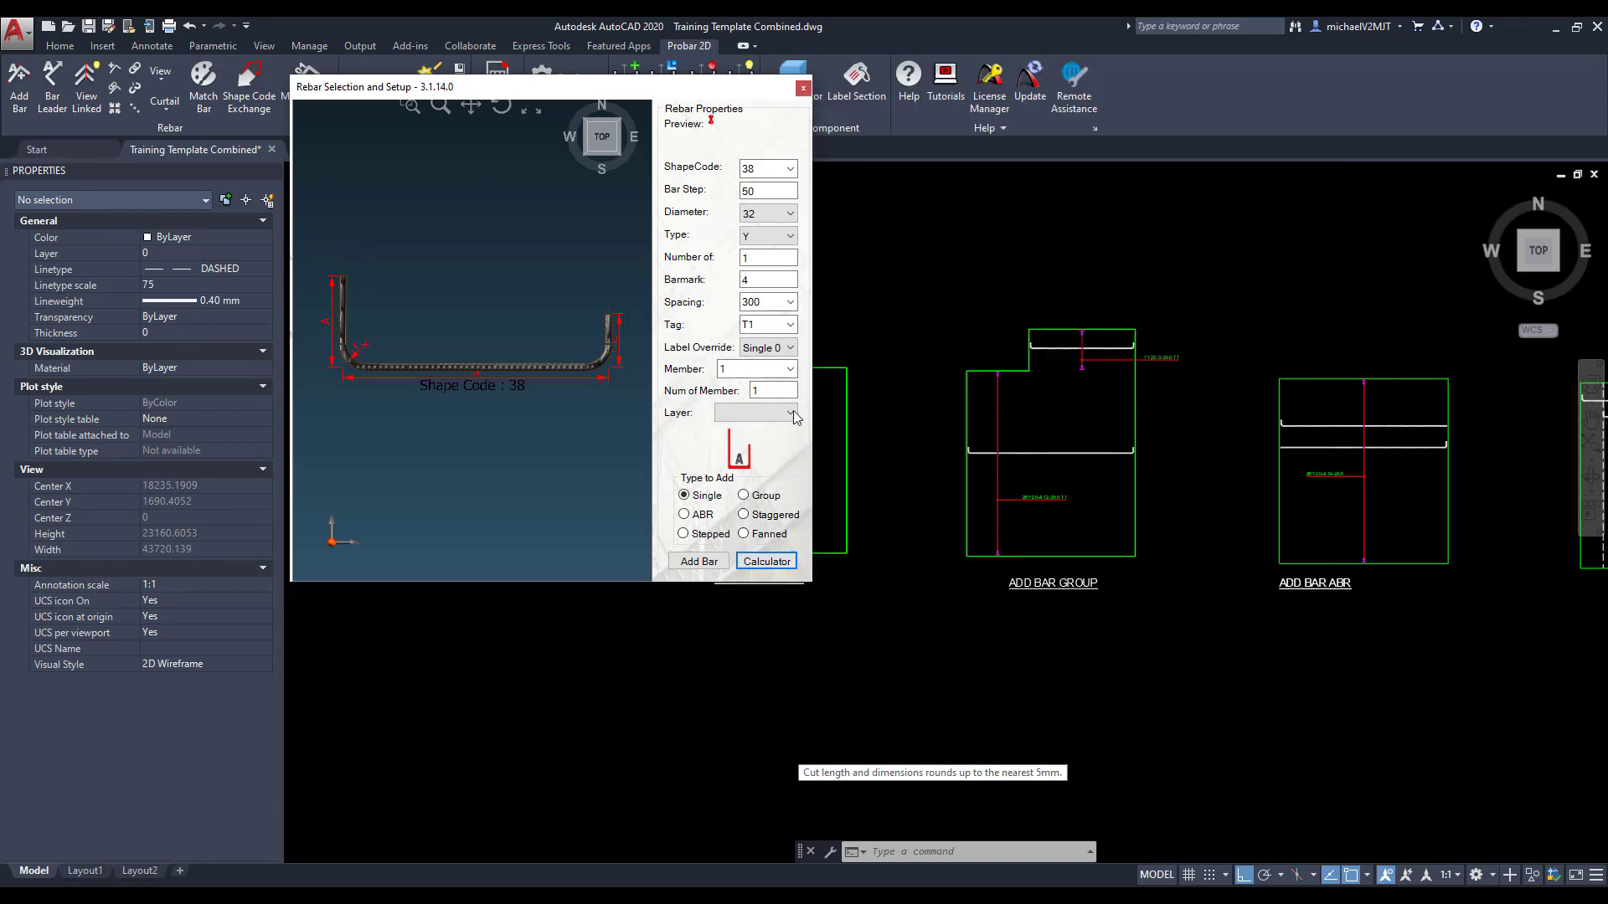
# Compare the Group and Staggered bar types, then close the Rebar Selection and Setup dialog
pyautogui.click(742, 496)
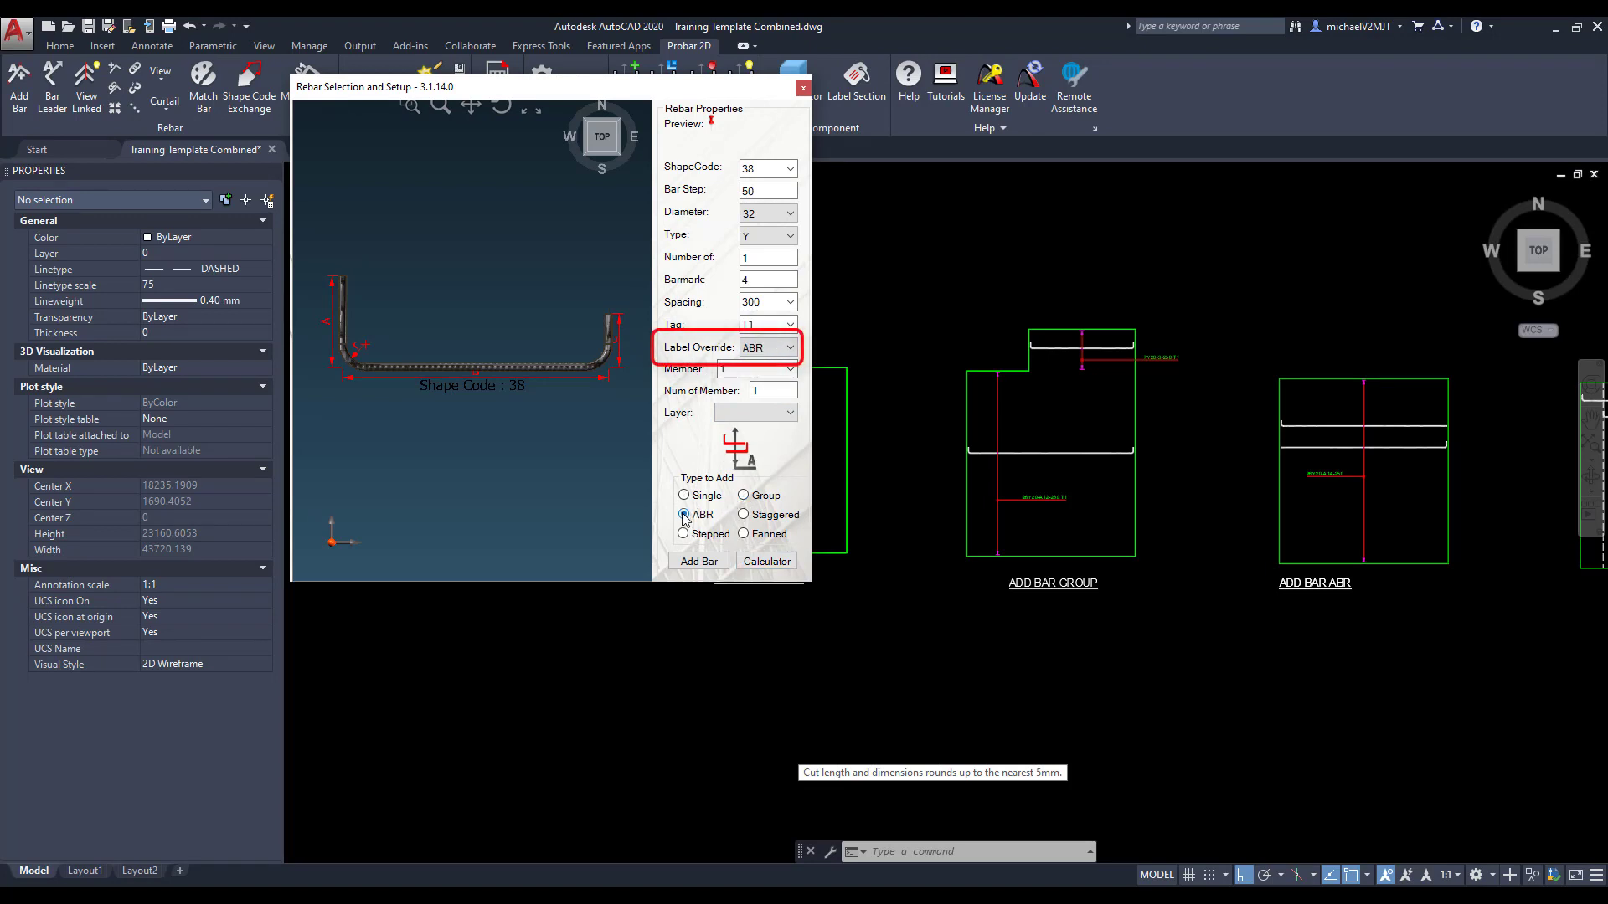
pyautogui.click(745, 515)
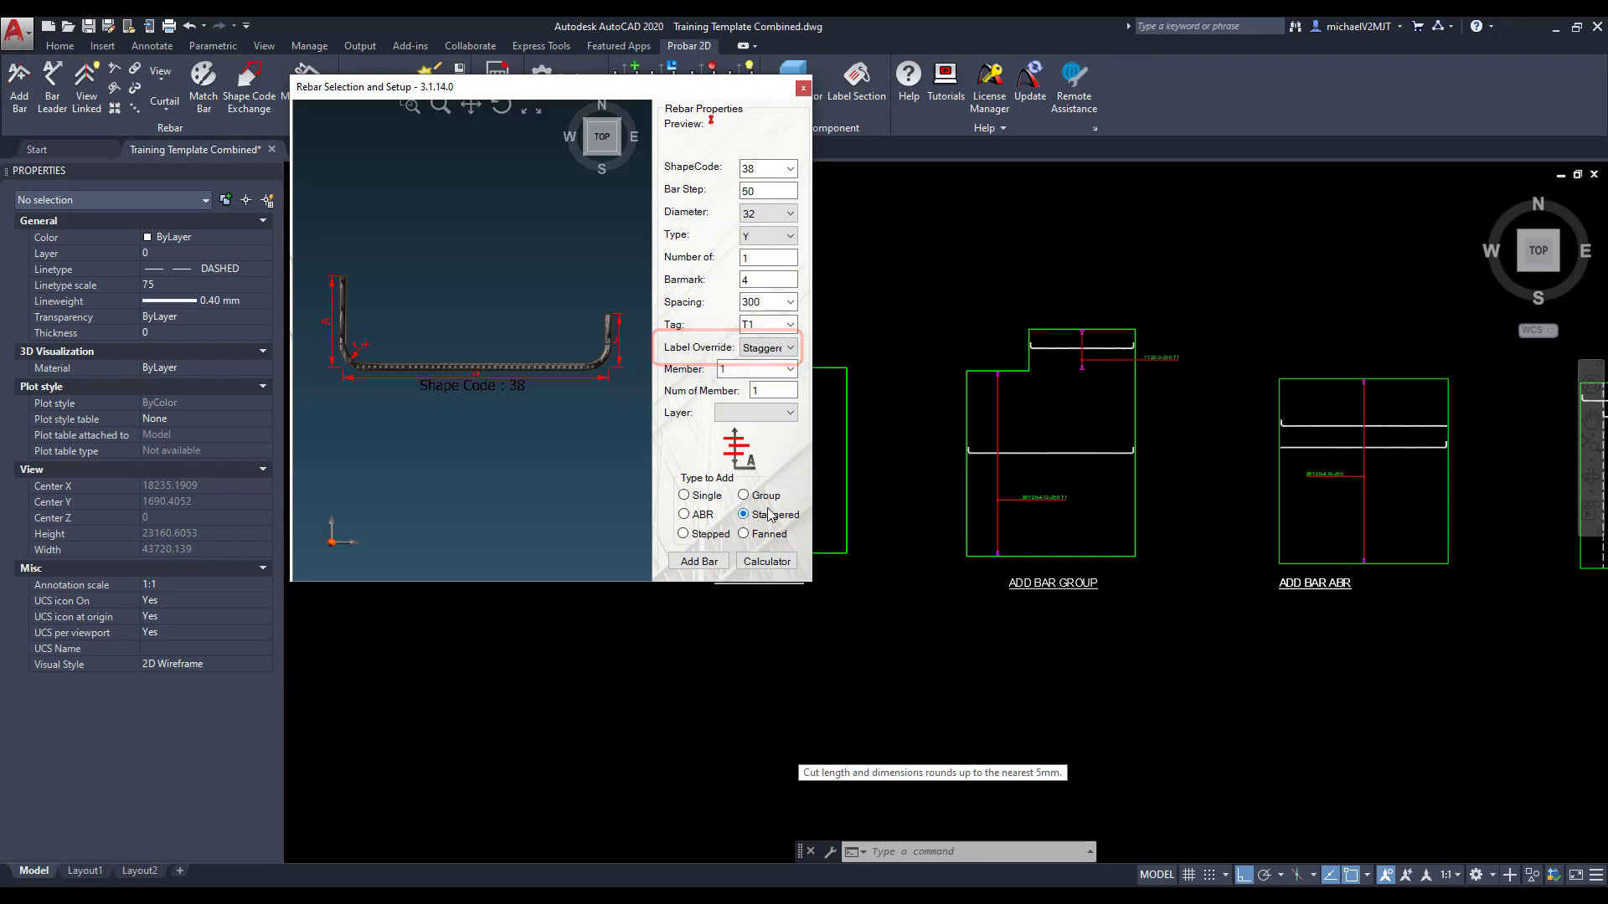
pyautogui.click(806, 91)
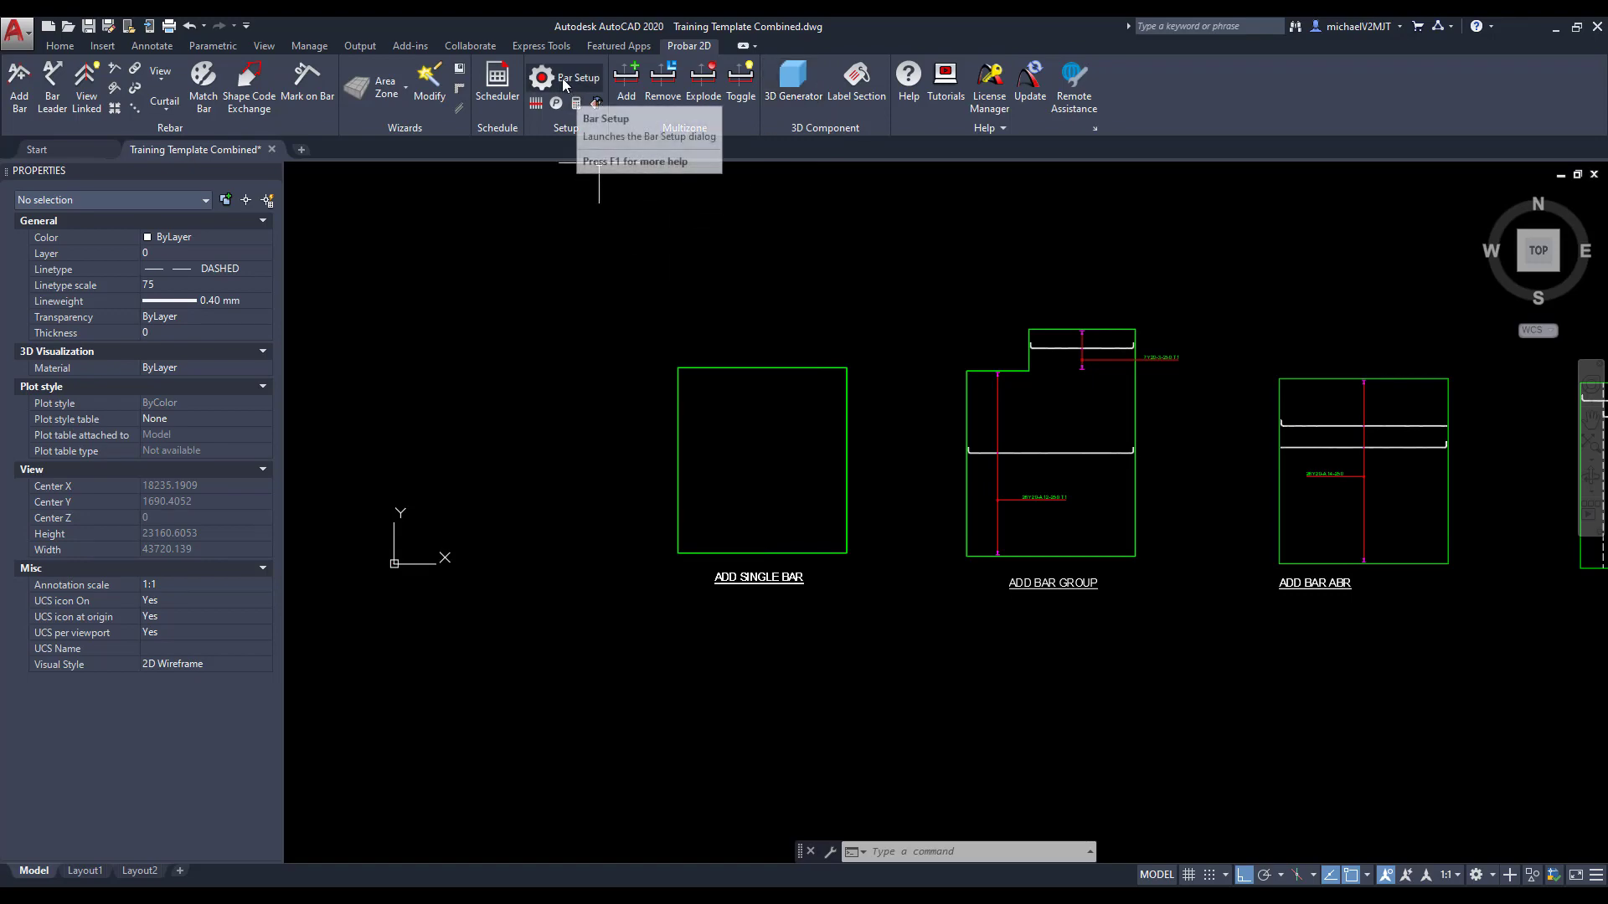
# In Bar Setup, build a new label format #N#D-#M-#S-#T from number, type, mark, spacing and tag
pyautogui.click(580, 101)
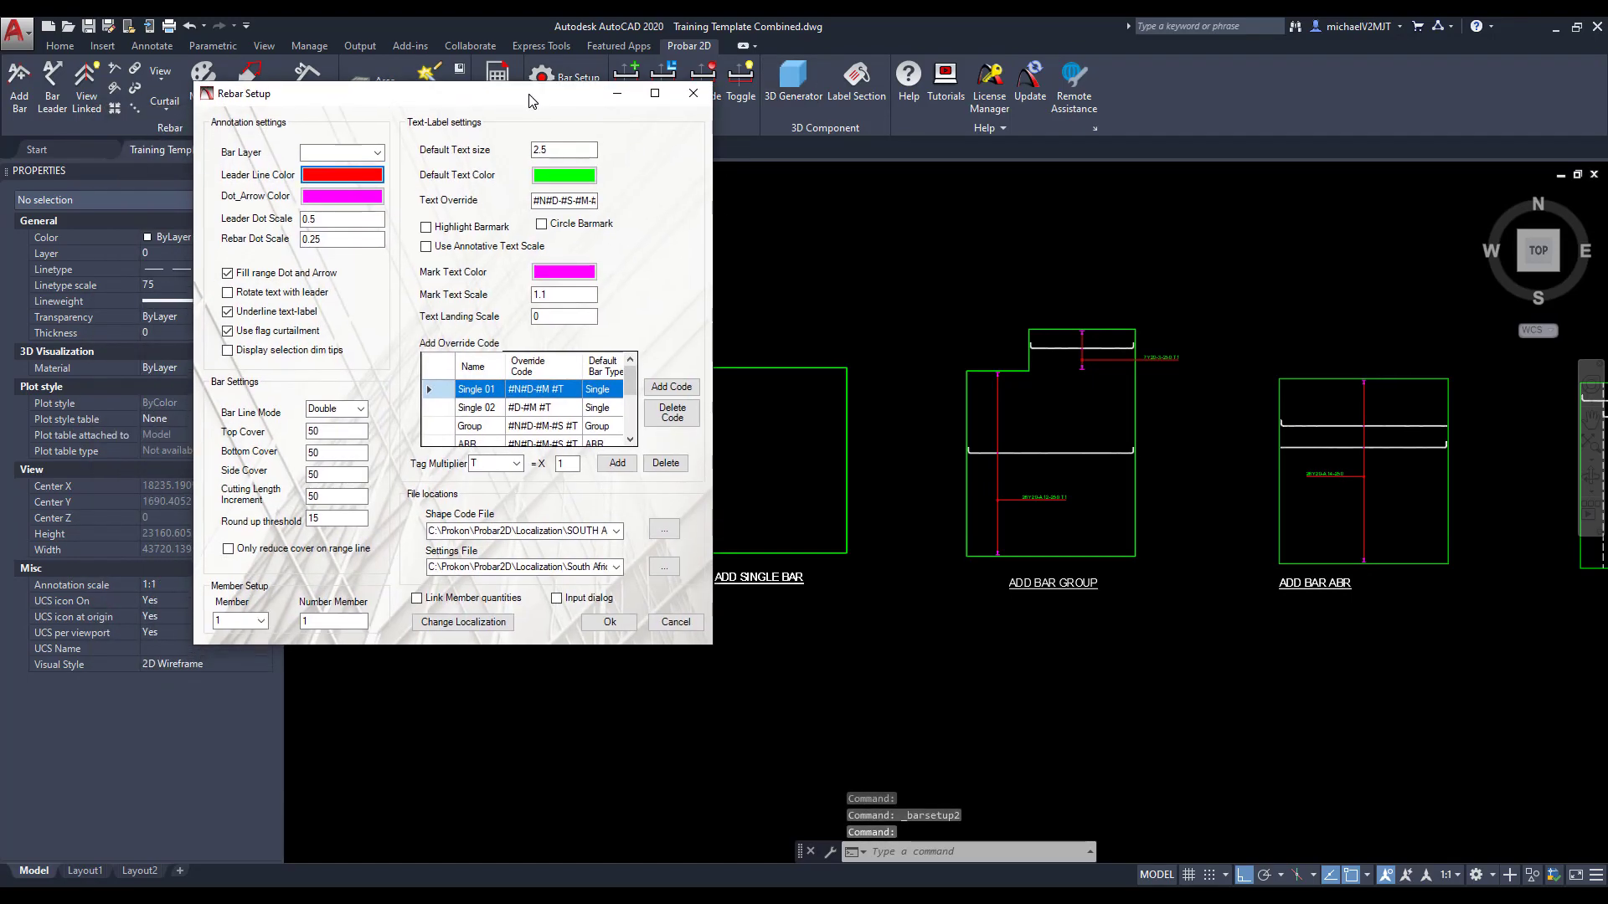
pyautogui.click(674, 390)
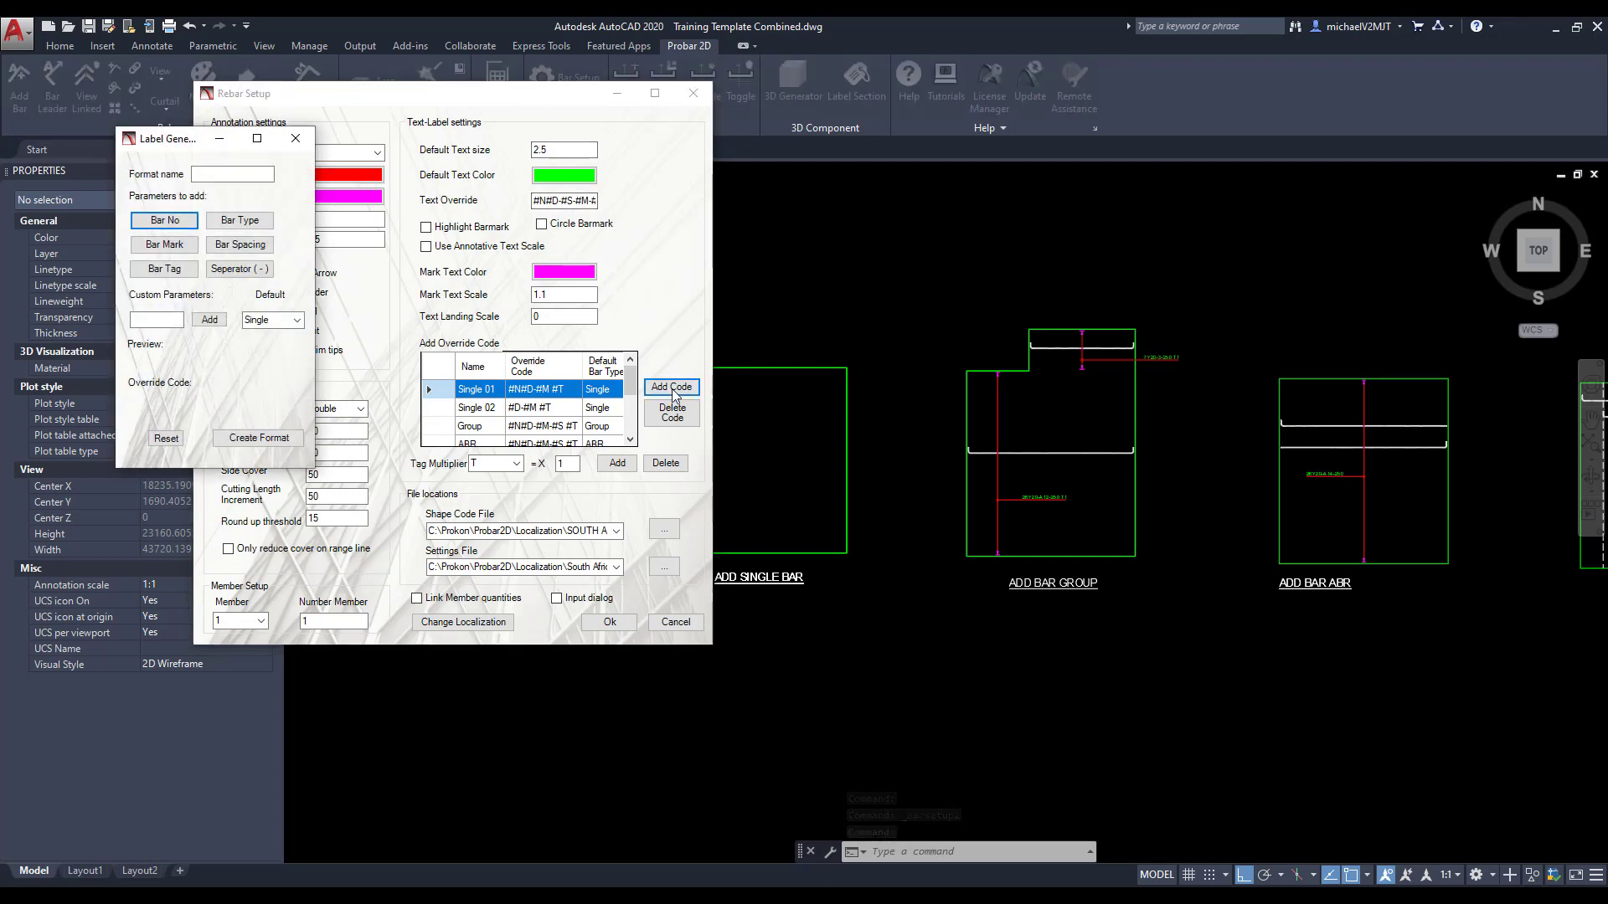
pyautogui.click(201, 173)
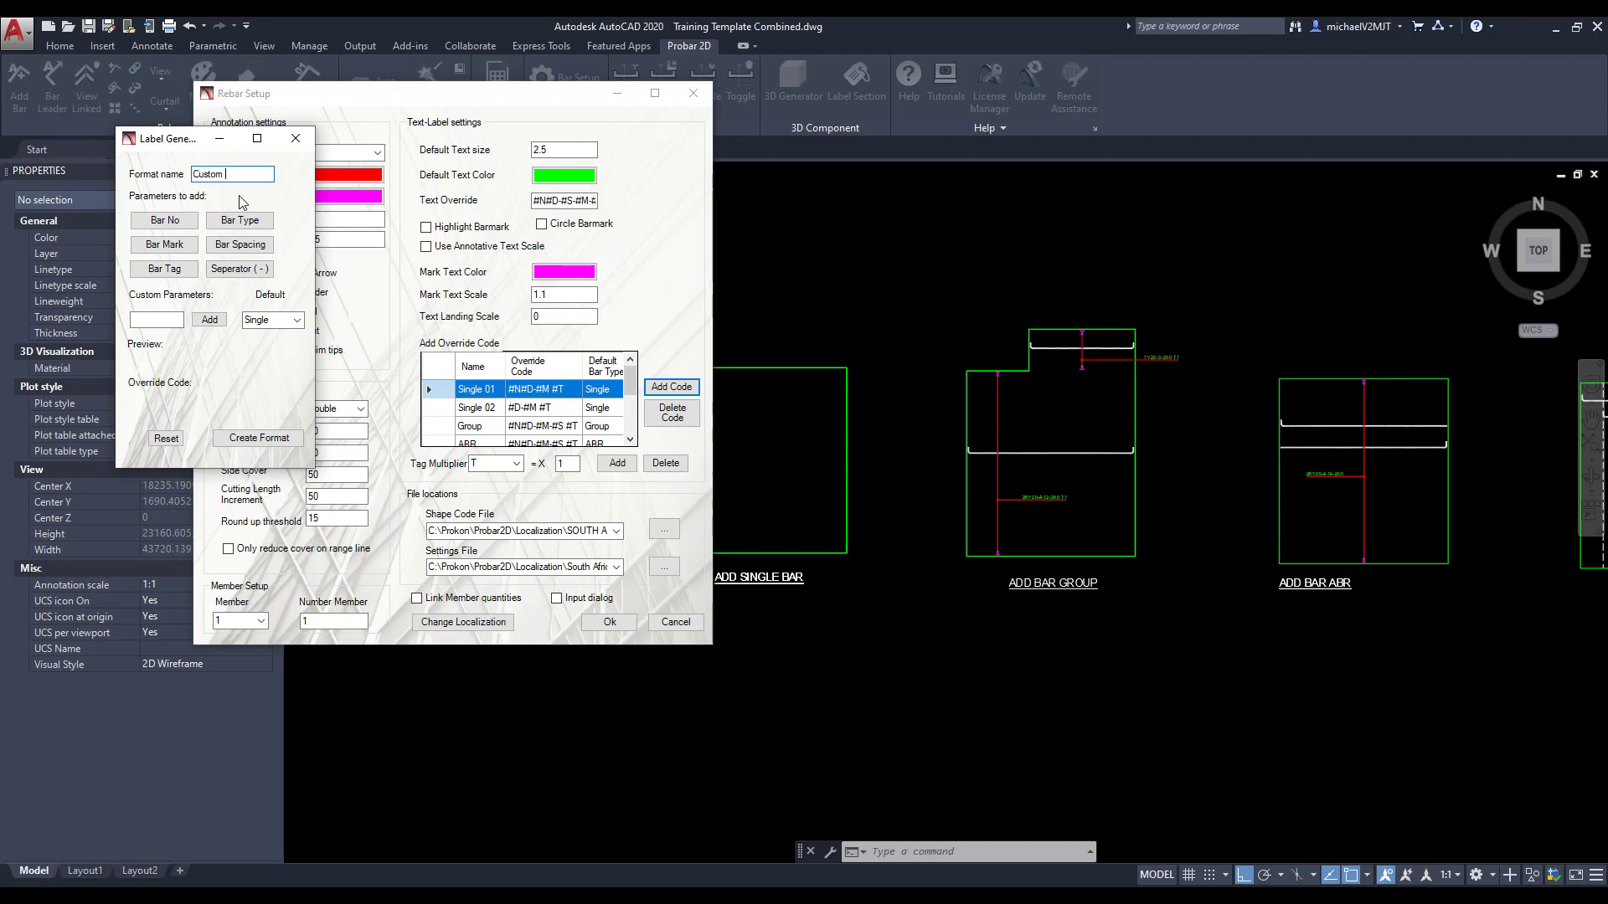
pyautogui.click(173, 221)
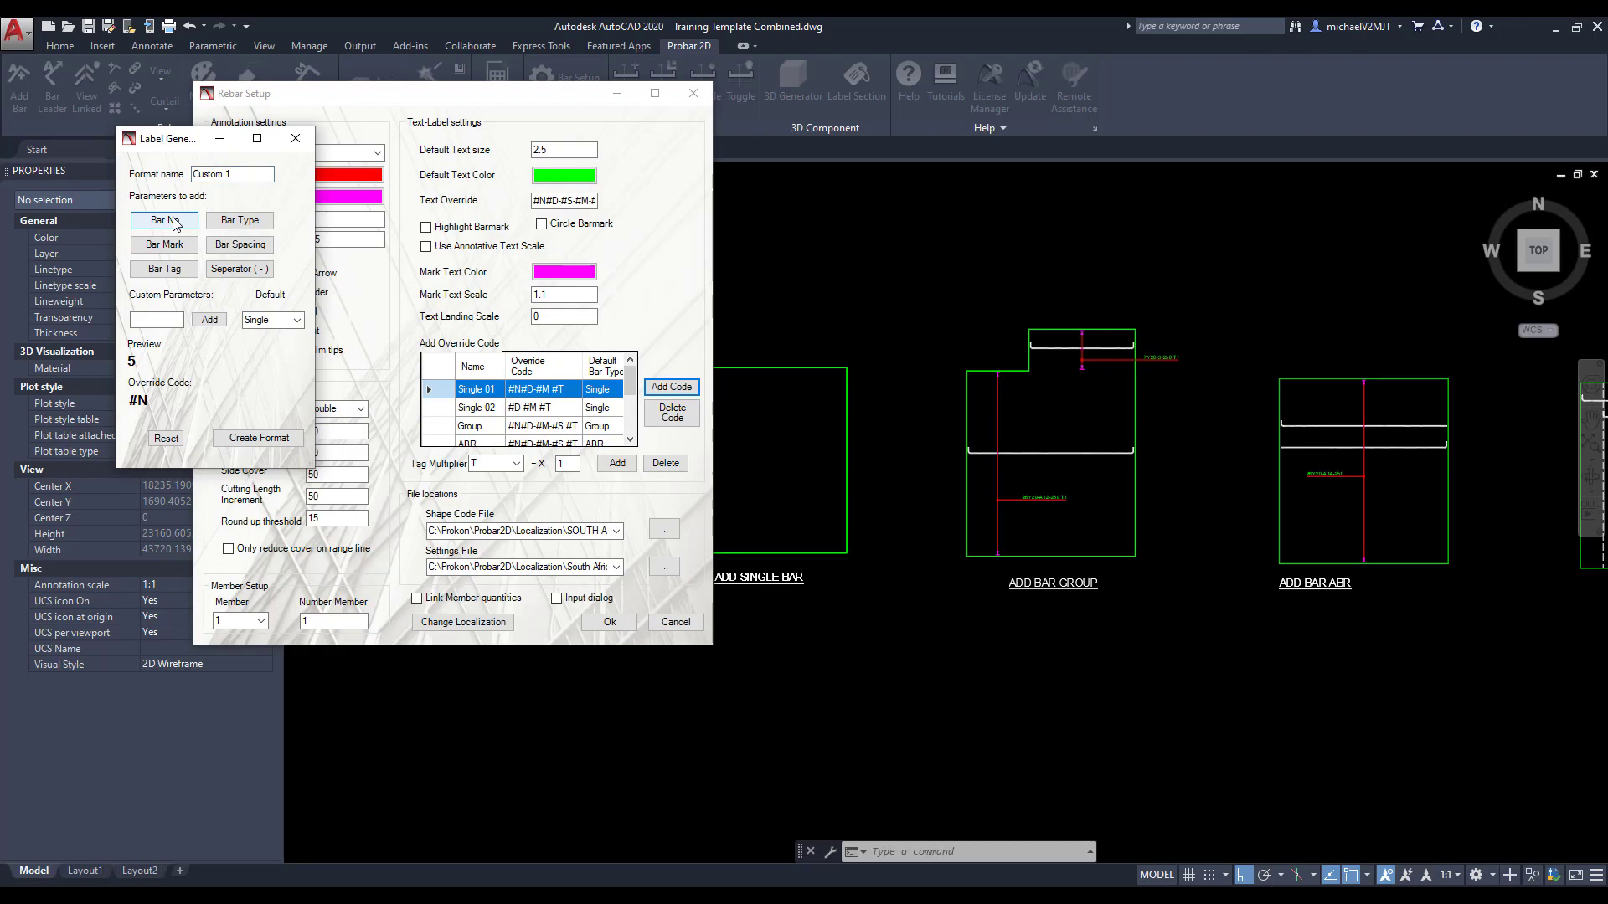
pyautogui.click(222, 221)
pyautogui.click(238, 269)
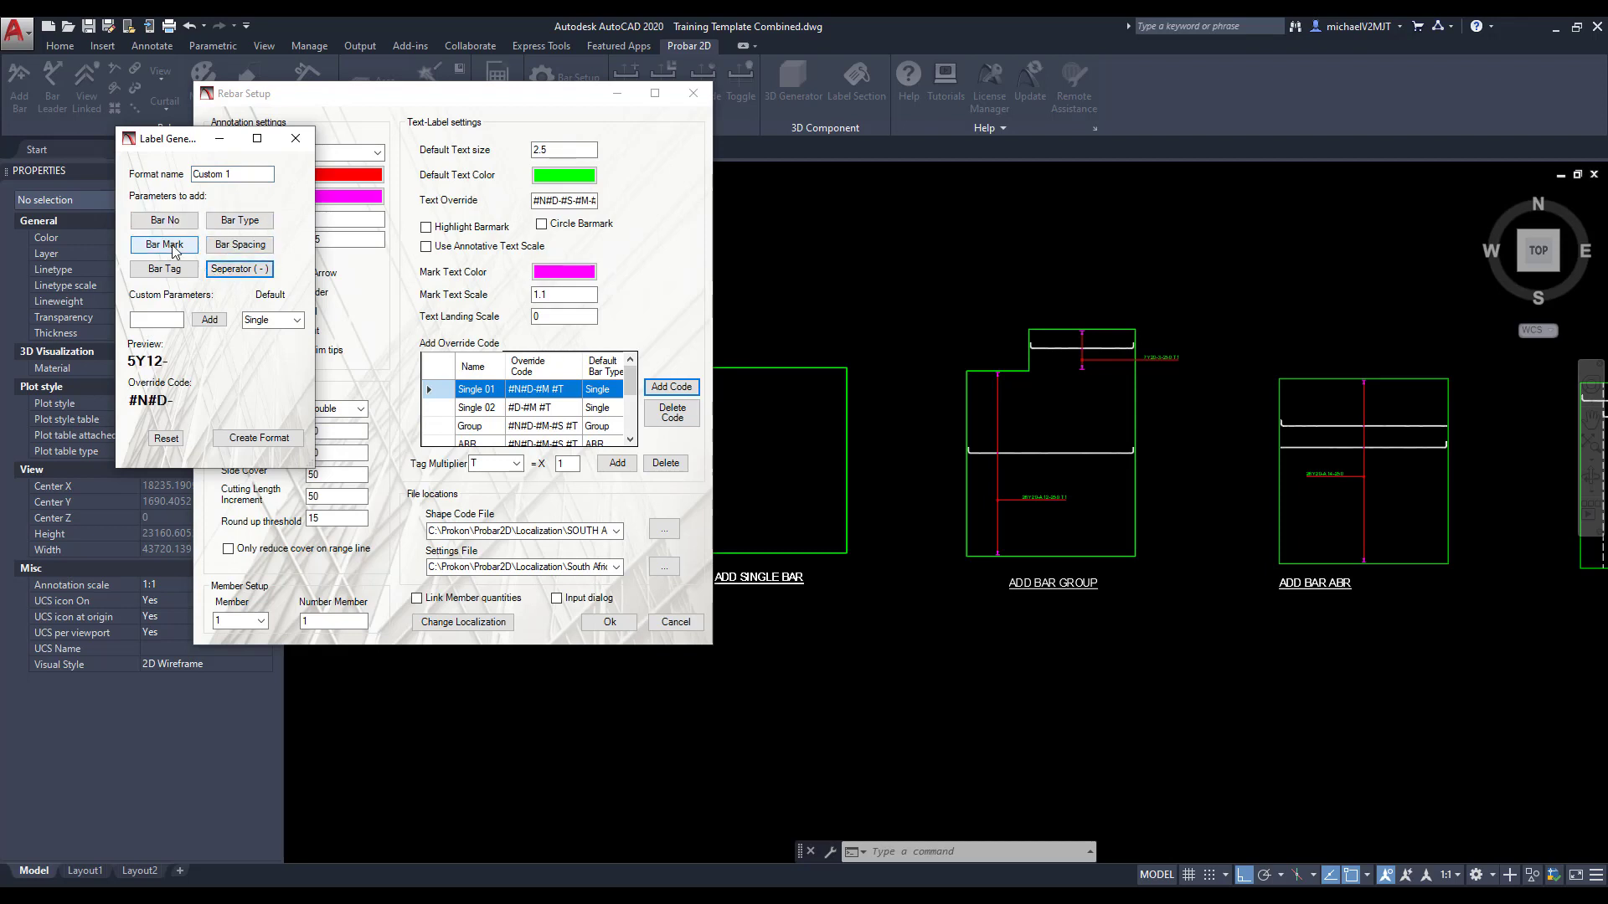
pyautogui.click(175, 248)
pyautogui.click(243, 269)
pyautogui.click(245, 246)
pyautogui.click(246, 268)
pyautogui.click(164, 268)
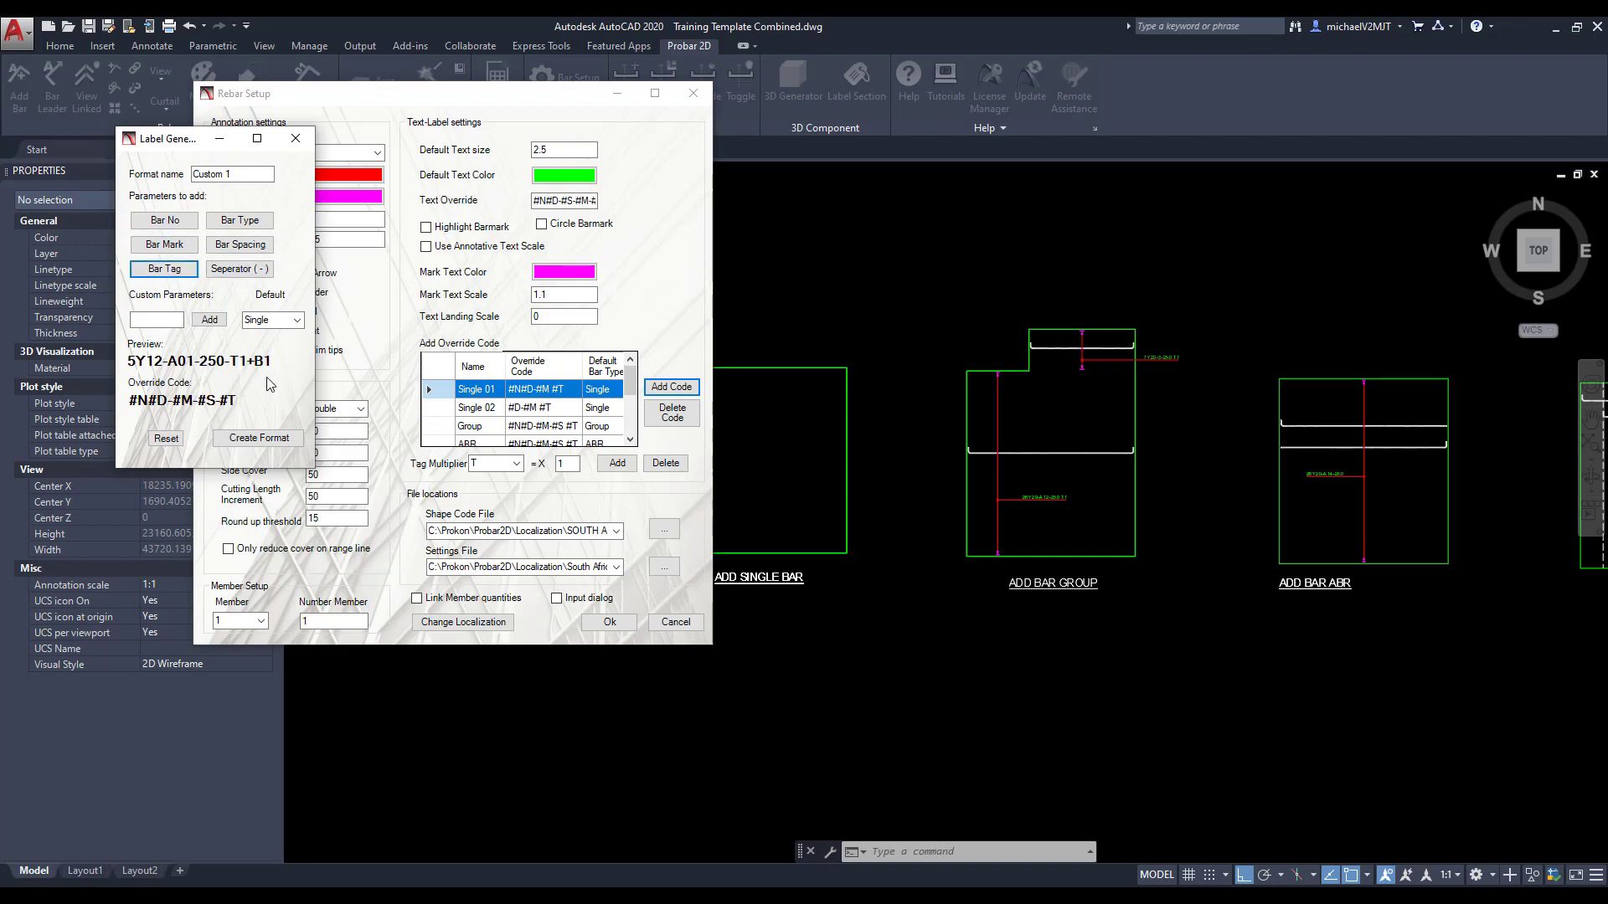
# Save the format as Custom 1, select that override code, and confirm the setup
pyautogui.click(275, 440)
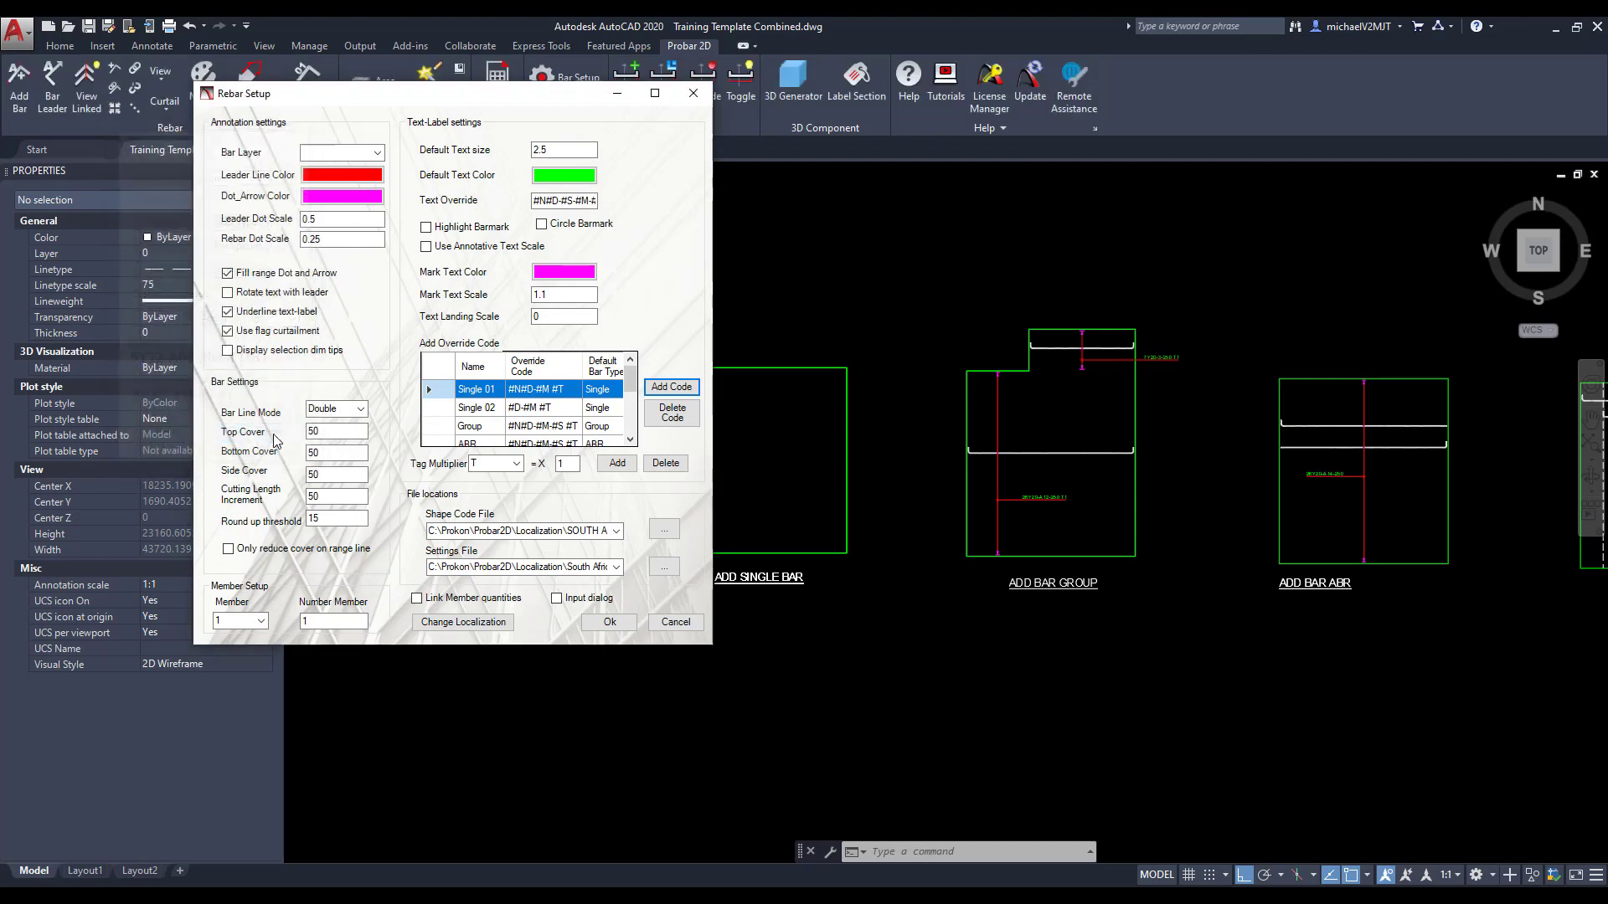
pyautogui.moveTo(630, 381); pyautogui.dragTo(633, 434)
pyautogui.click(450, 413)
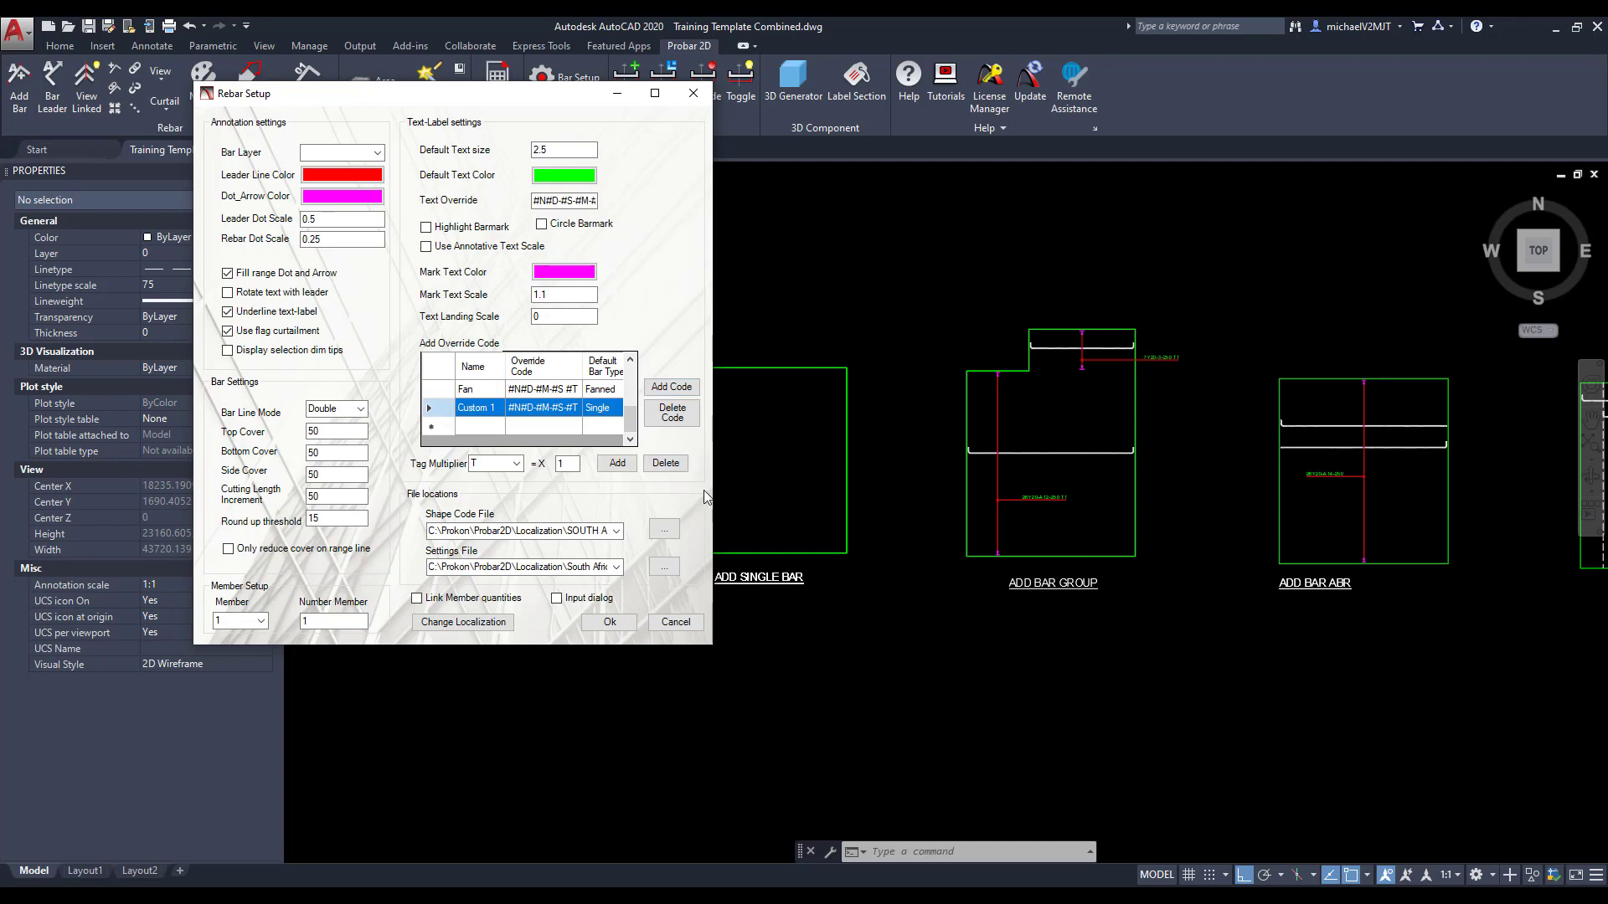
pyautogui.click(607, 623)
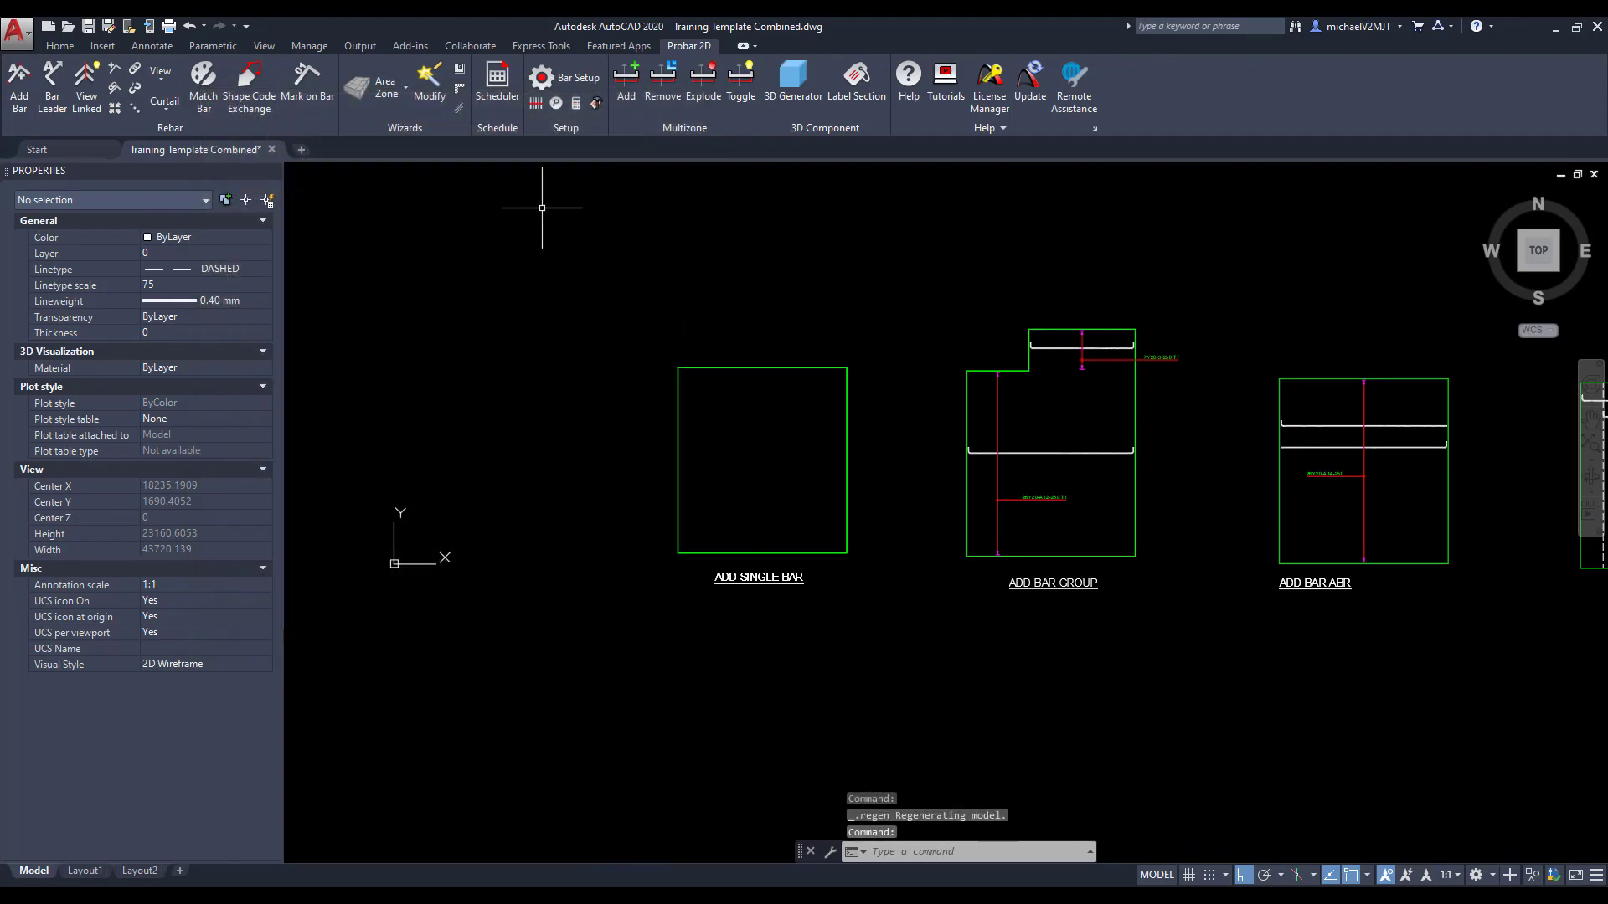
# Choose a Single-type bar with the Custom 1 label override and start placing it
pyautogui.click(10, 102)
pyautogui.moveTo(569, 94); pyautogui.dragTo(565, 178)
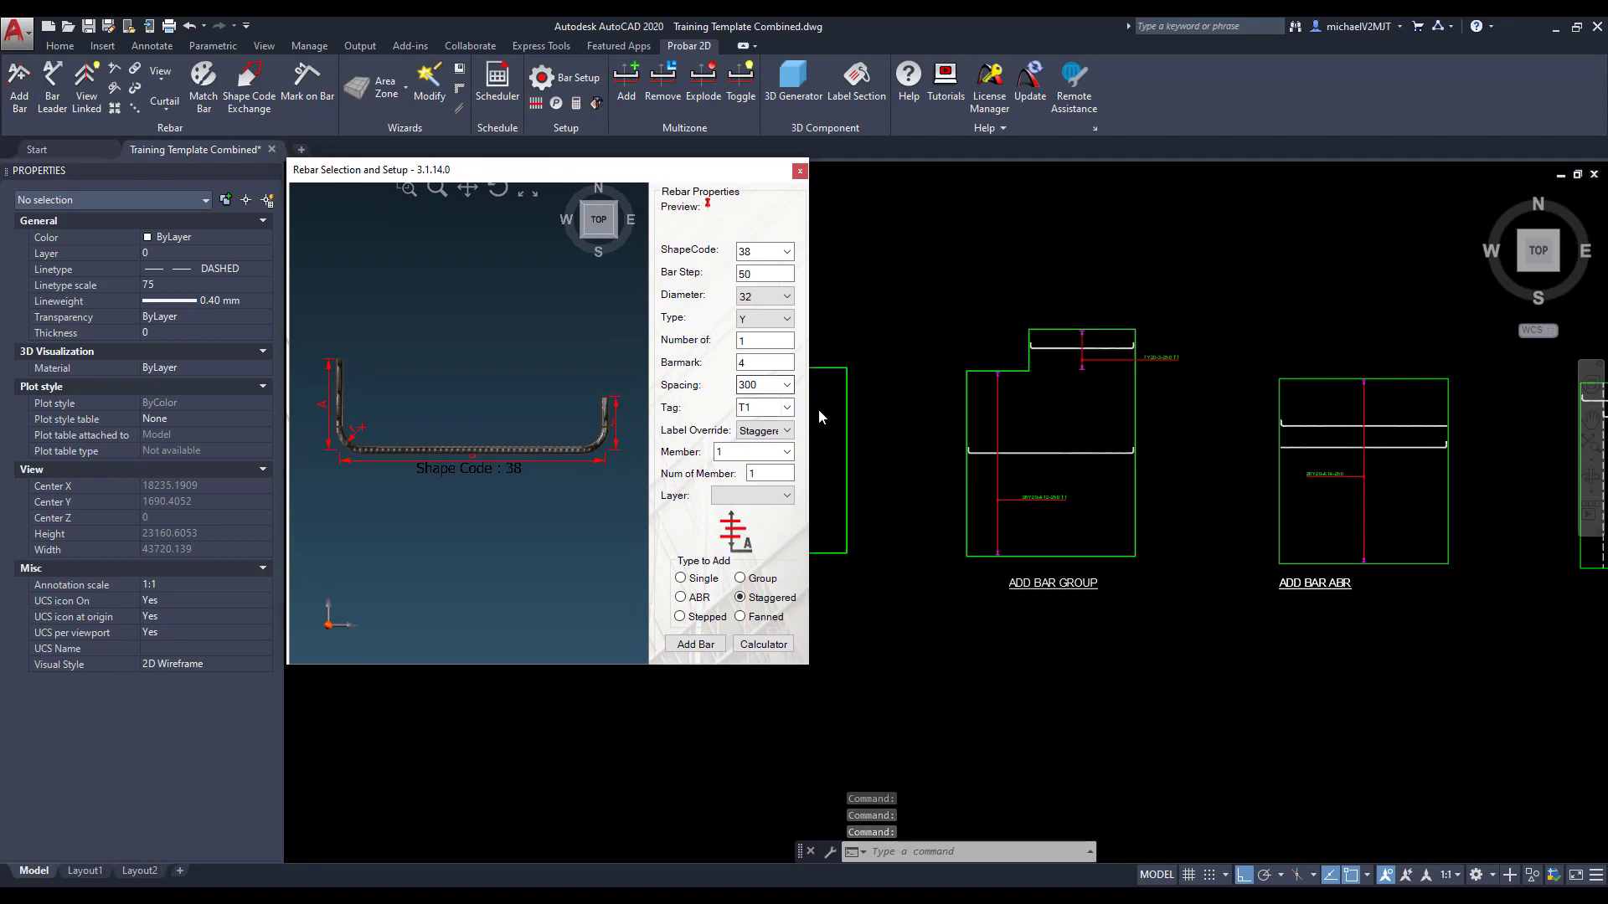
pyautogui.click(682, 579)
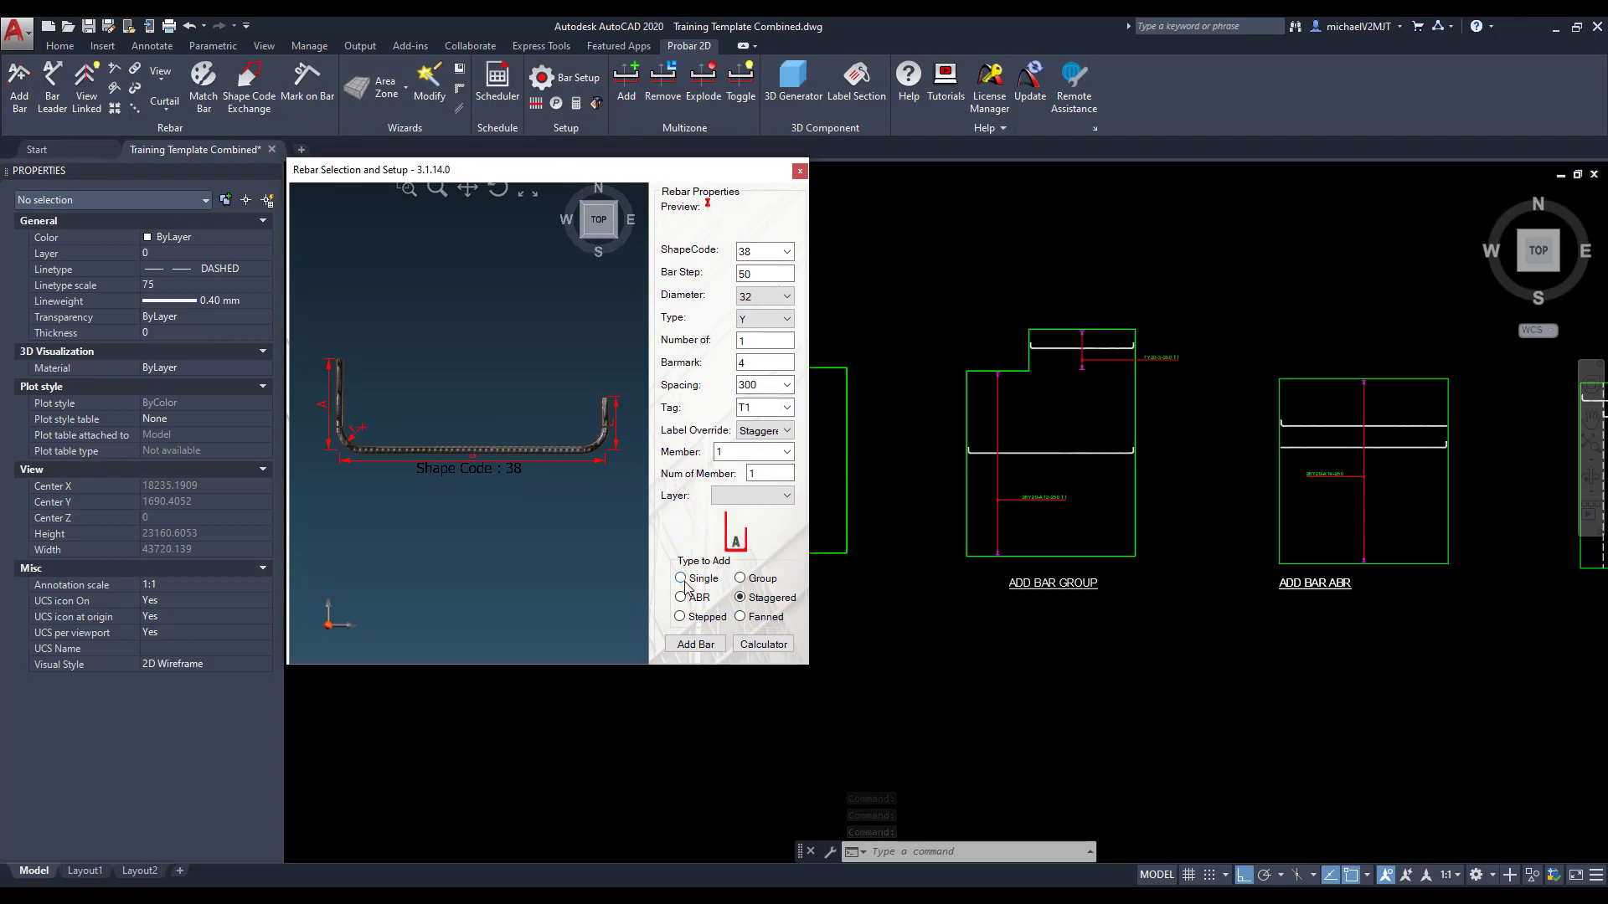
pyautogui.click(787, 432)
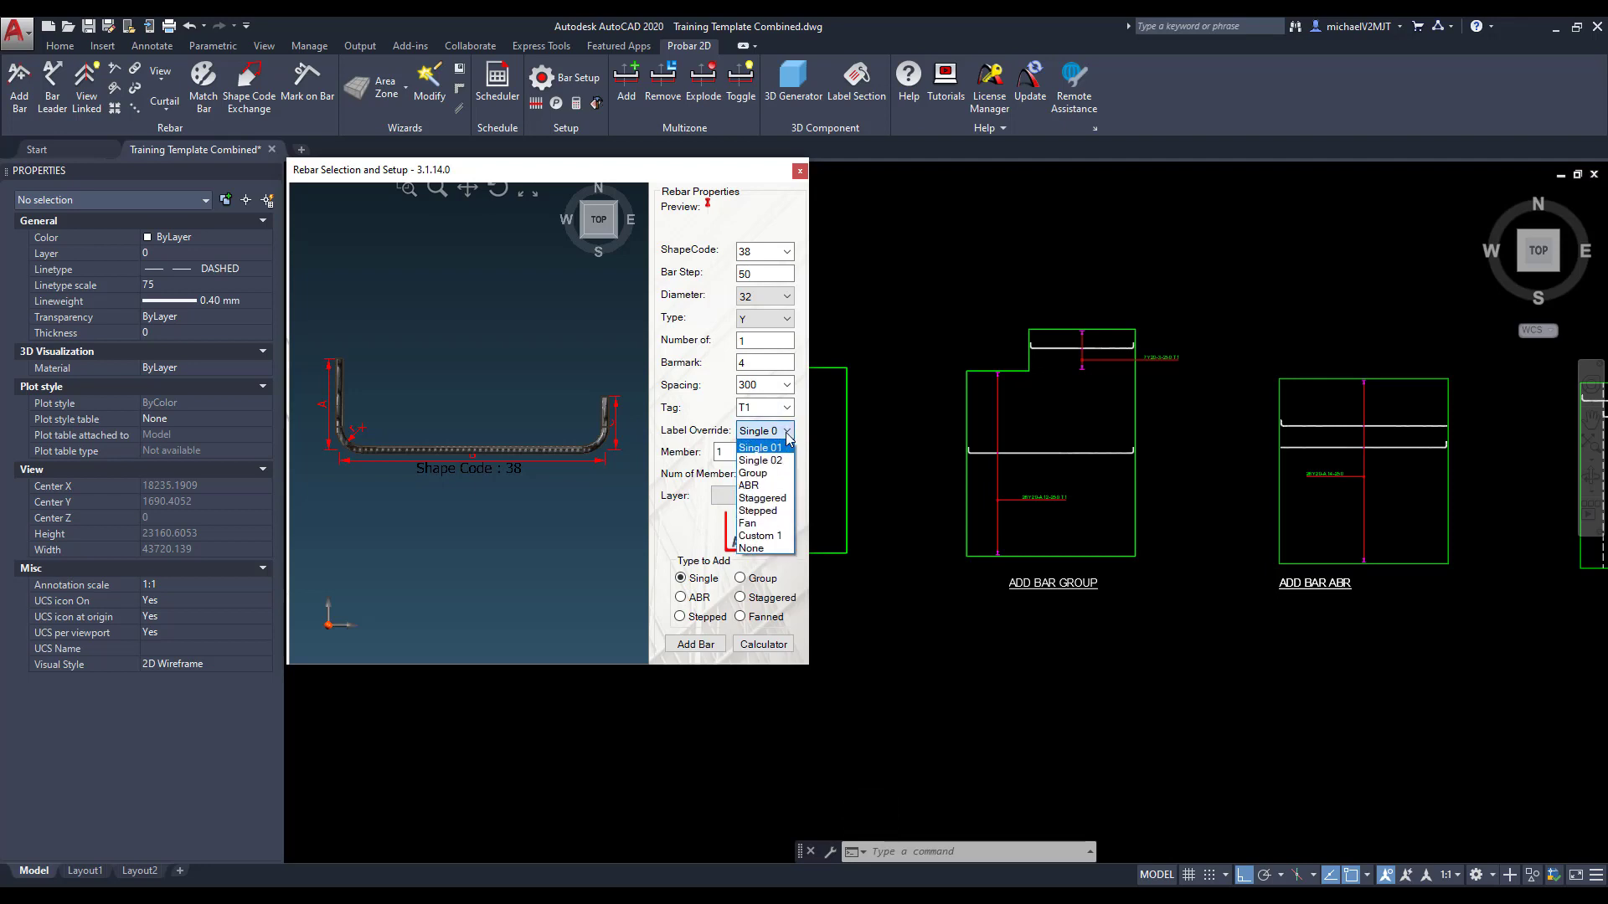
pyautogui.click(779, 536)
pyautogui.click(695, 644)
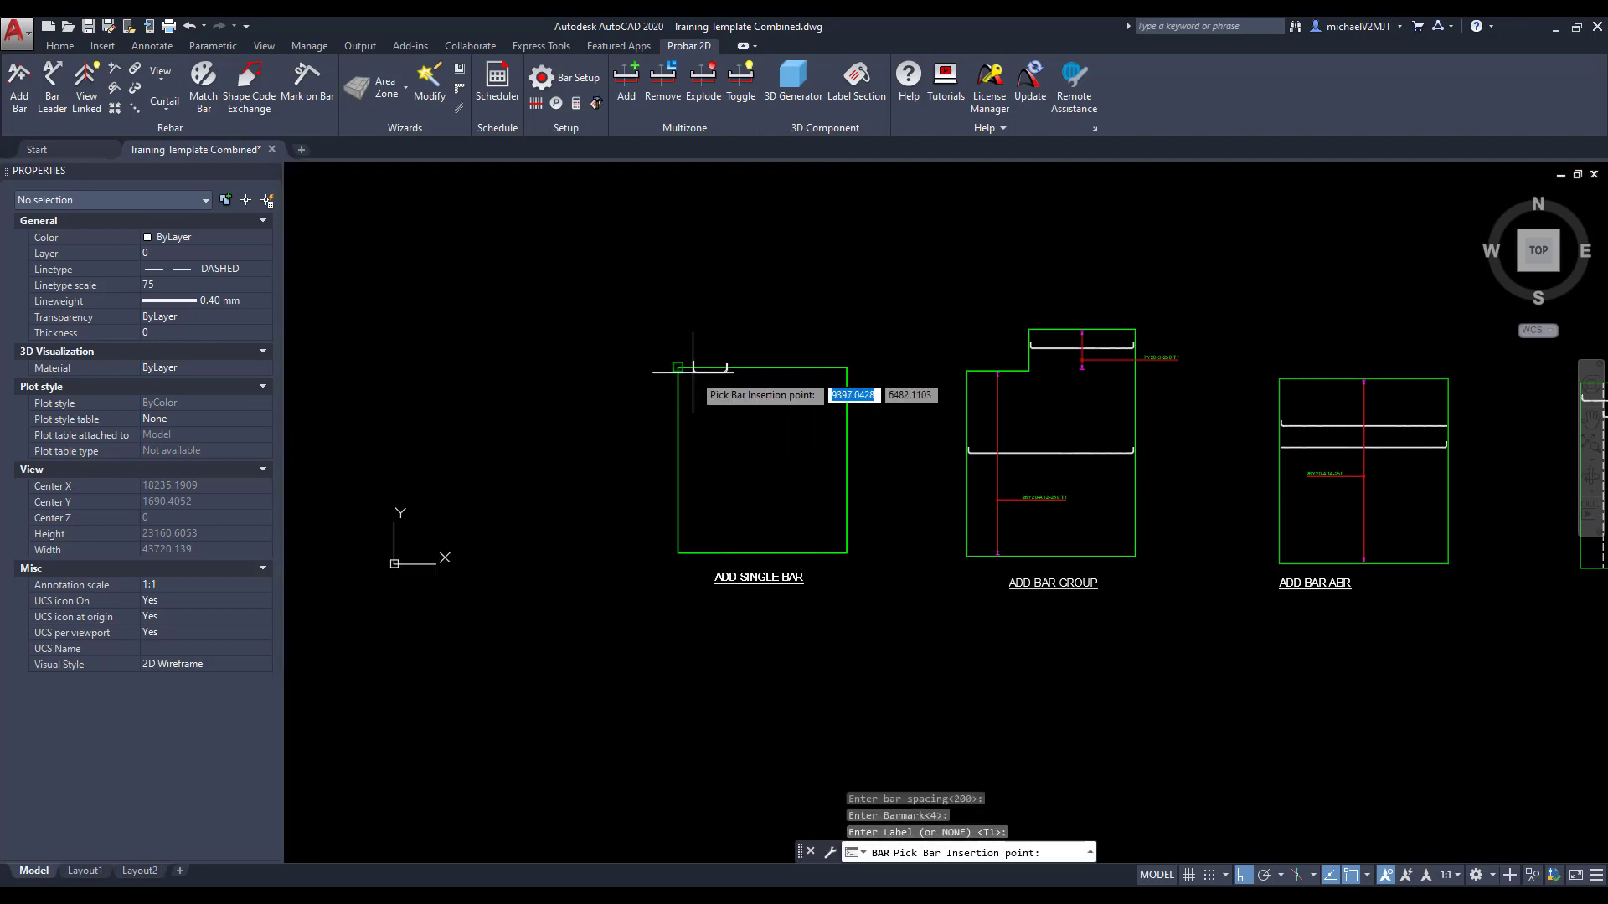
# Place the bar across the single-bar box with 200 A and C end dimensions
pyautogui.click(678, 458)
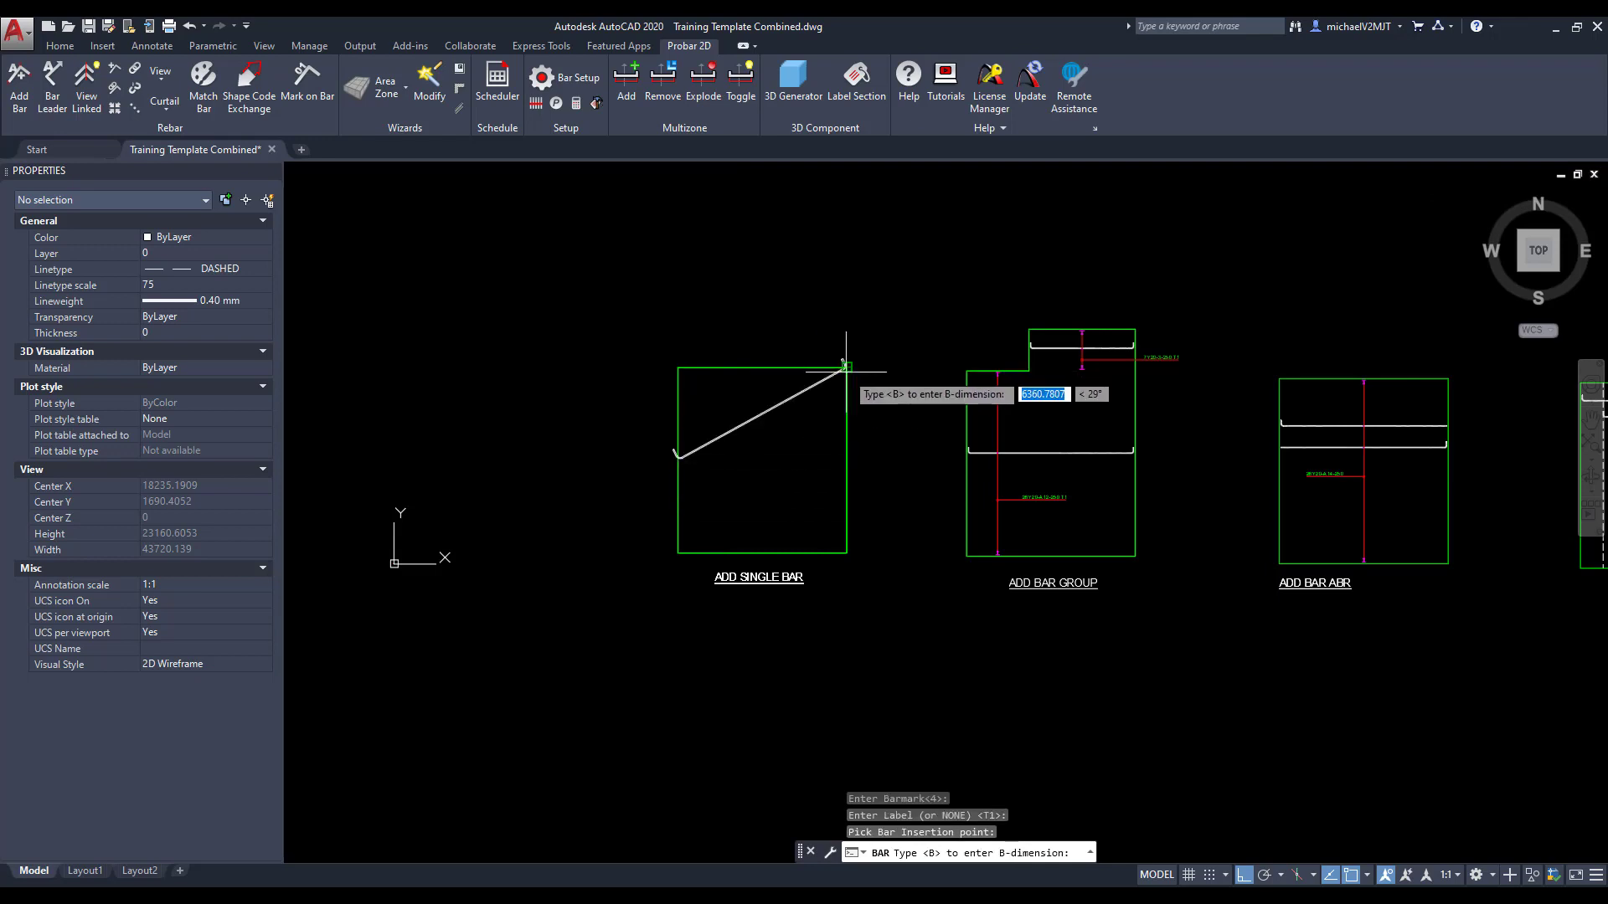
pyautogui.click(846, 459)
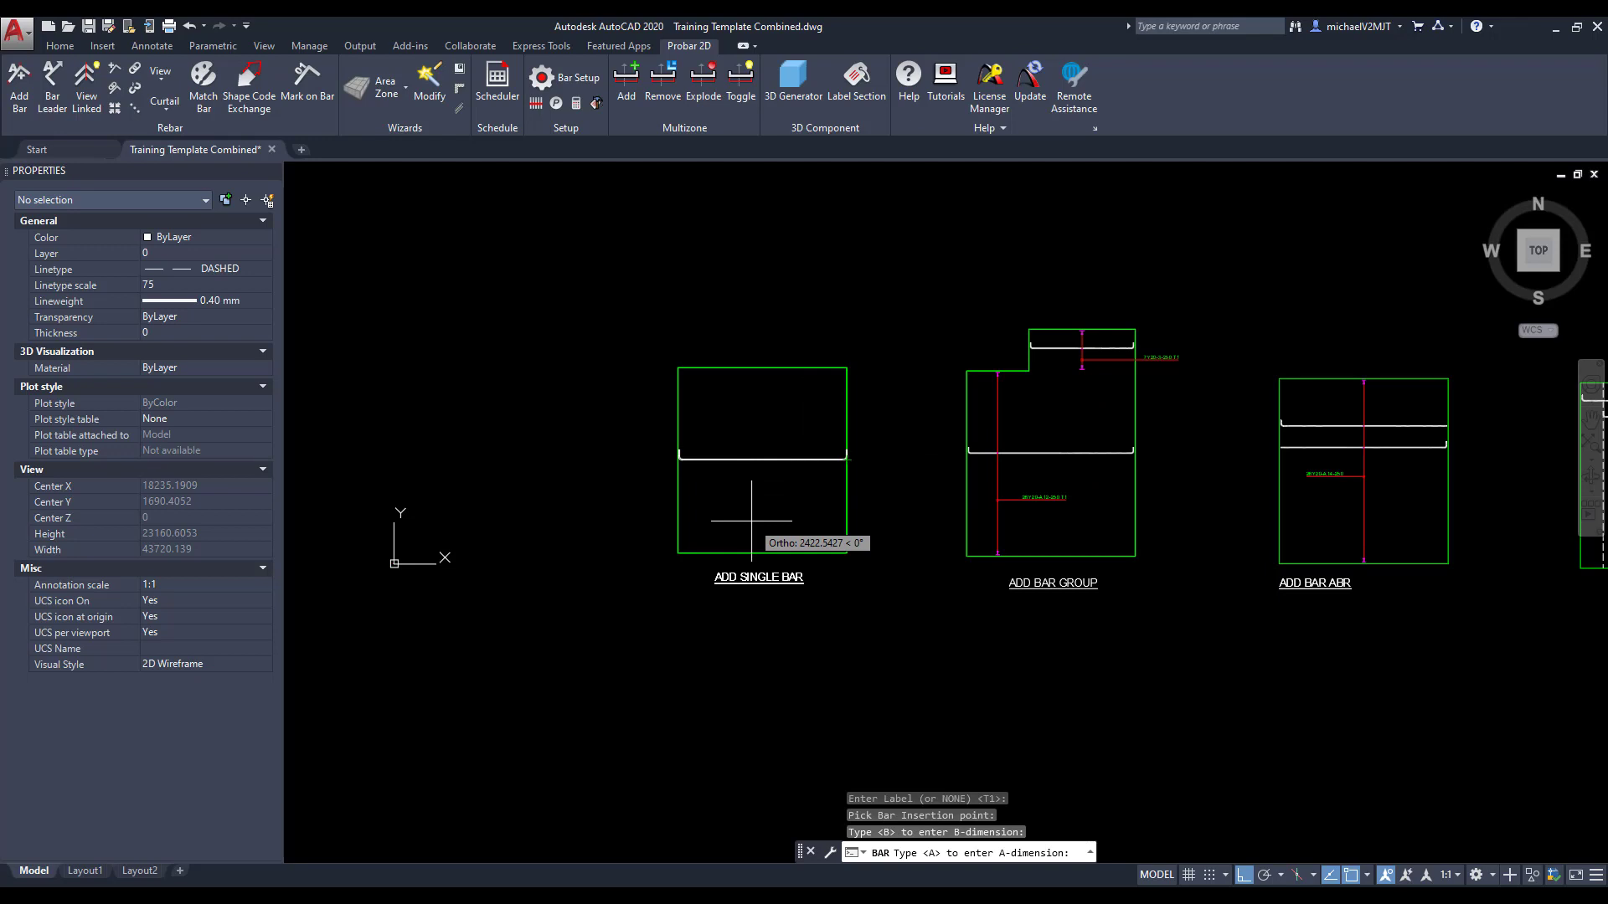
pyautogui.write('200')
pyautogui.press('Return')
pyautogui.write('200')
pyautogui.press('Return')
# Add the leadered 1Y32-4-300-T1 label above the bar and answer y to reduce by cover
pyautogui.scroll(5, 745, 453)
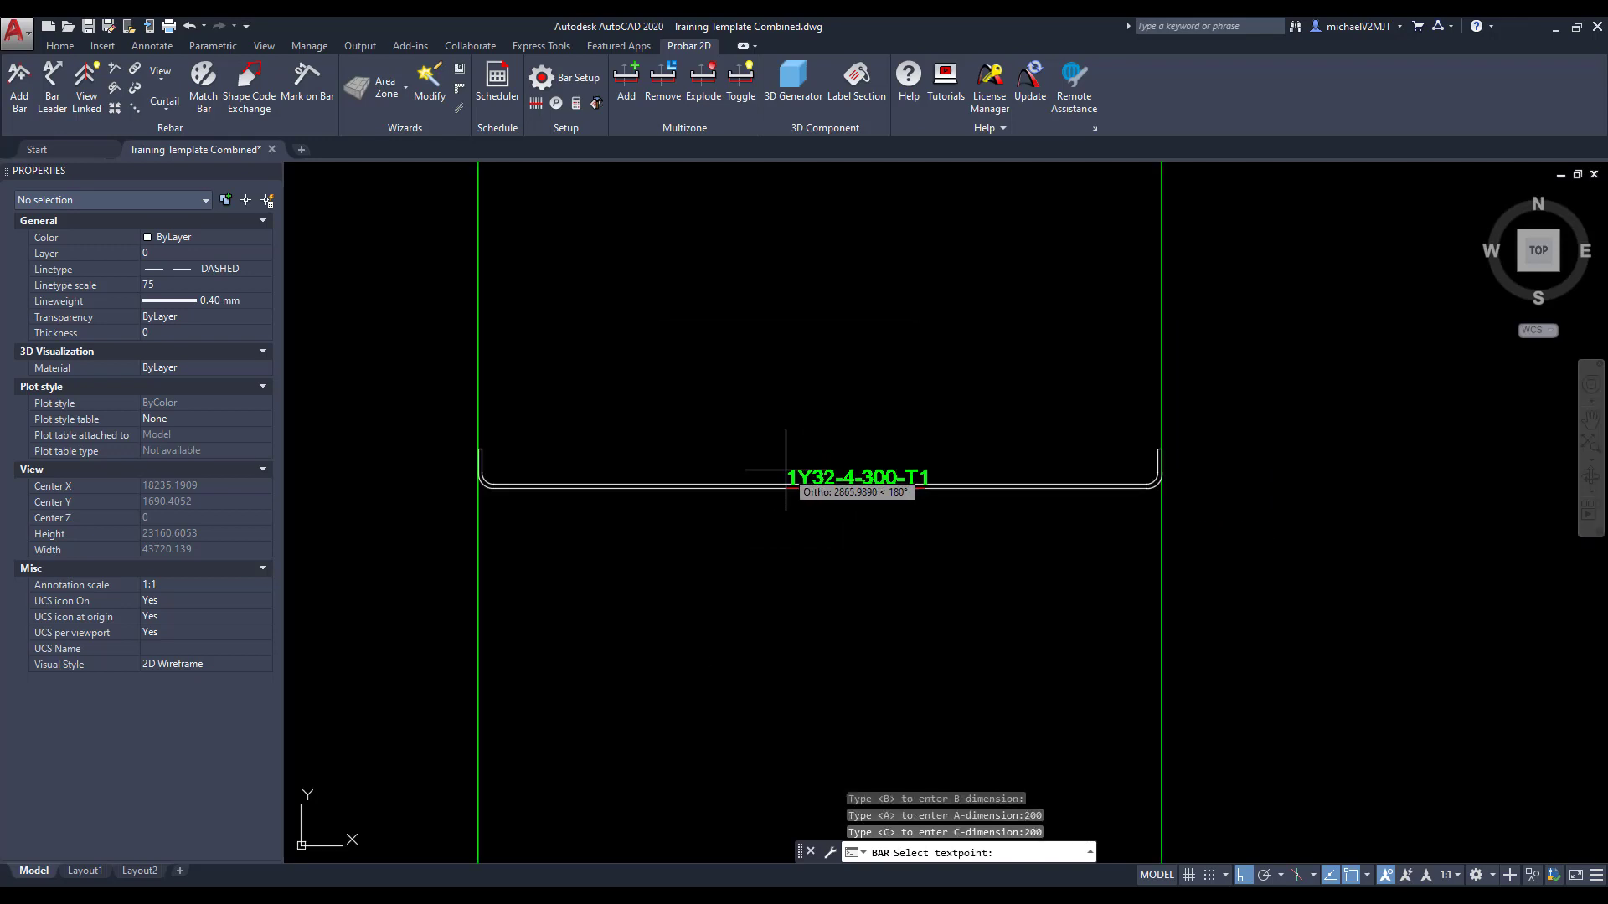
pyautogui.scroll(-2, 787, 469)
pyautogui.click(785, 480)
pyautogui.click(791, 413)
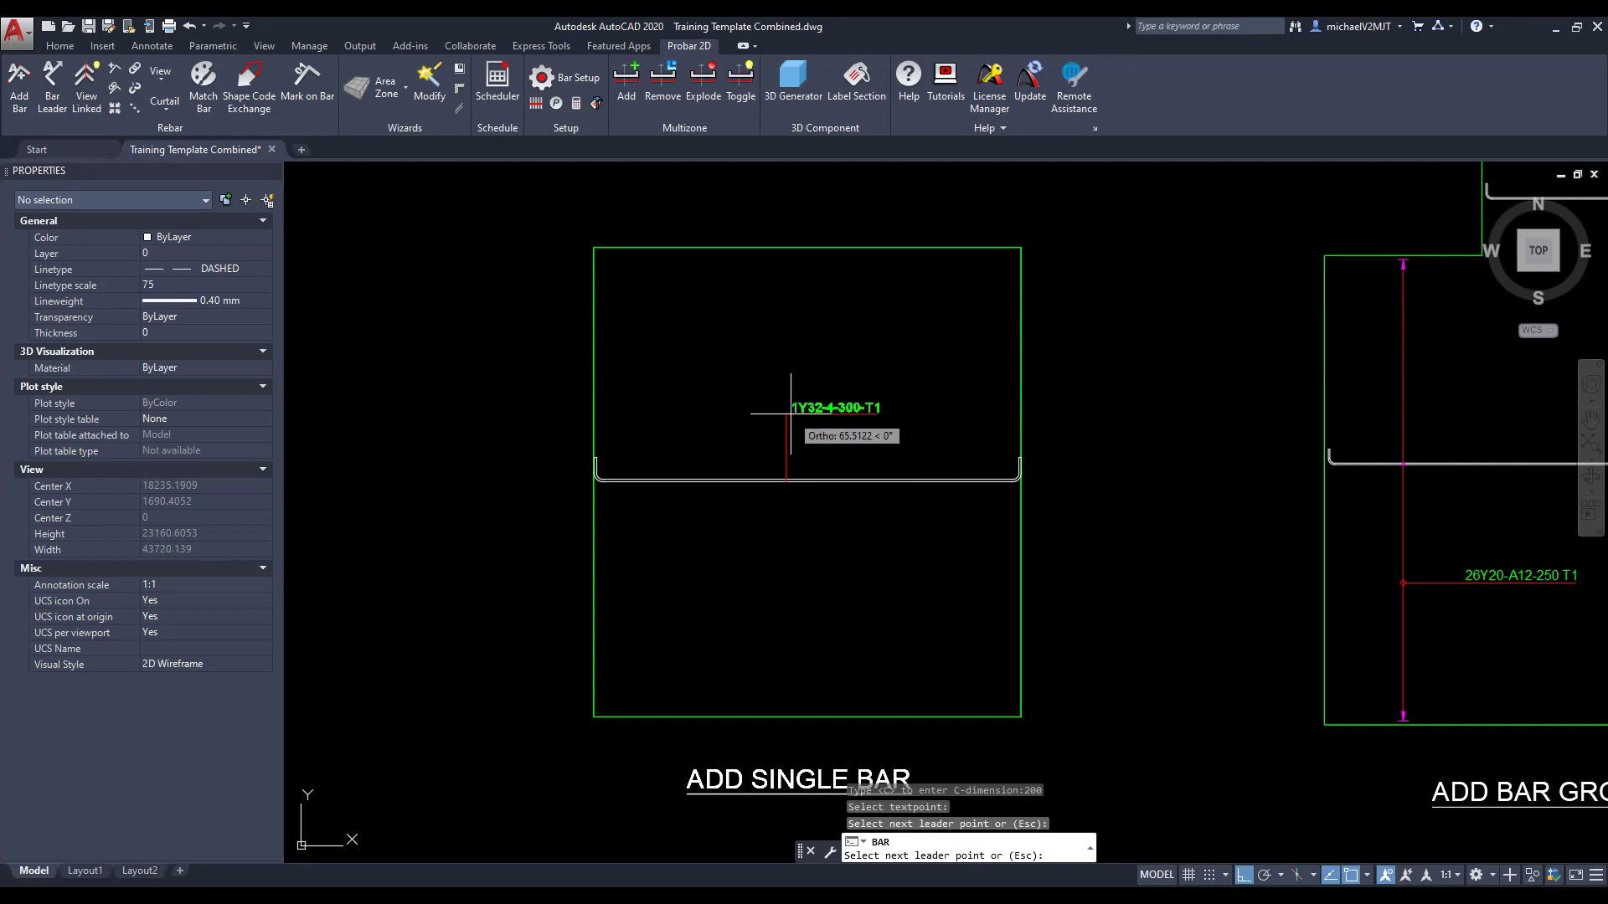
pyautogui.click(828, 411)
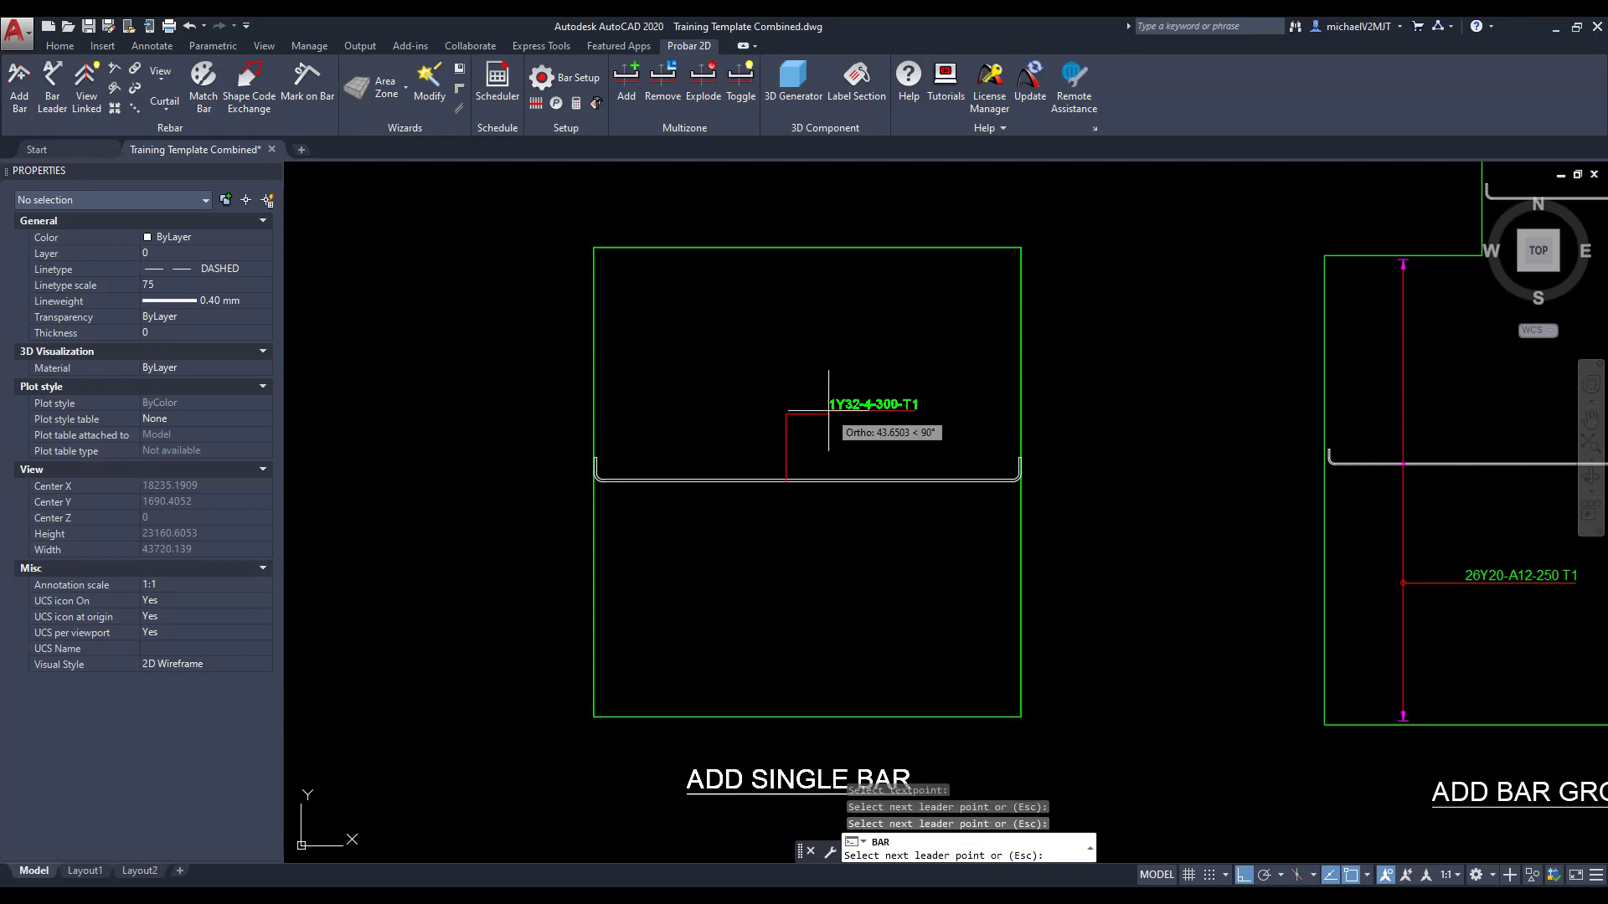
pyautogui.press('Escape')
pyautogui.write('y')
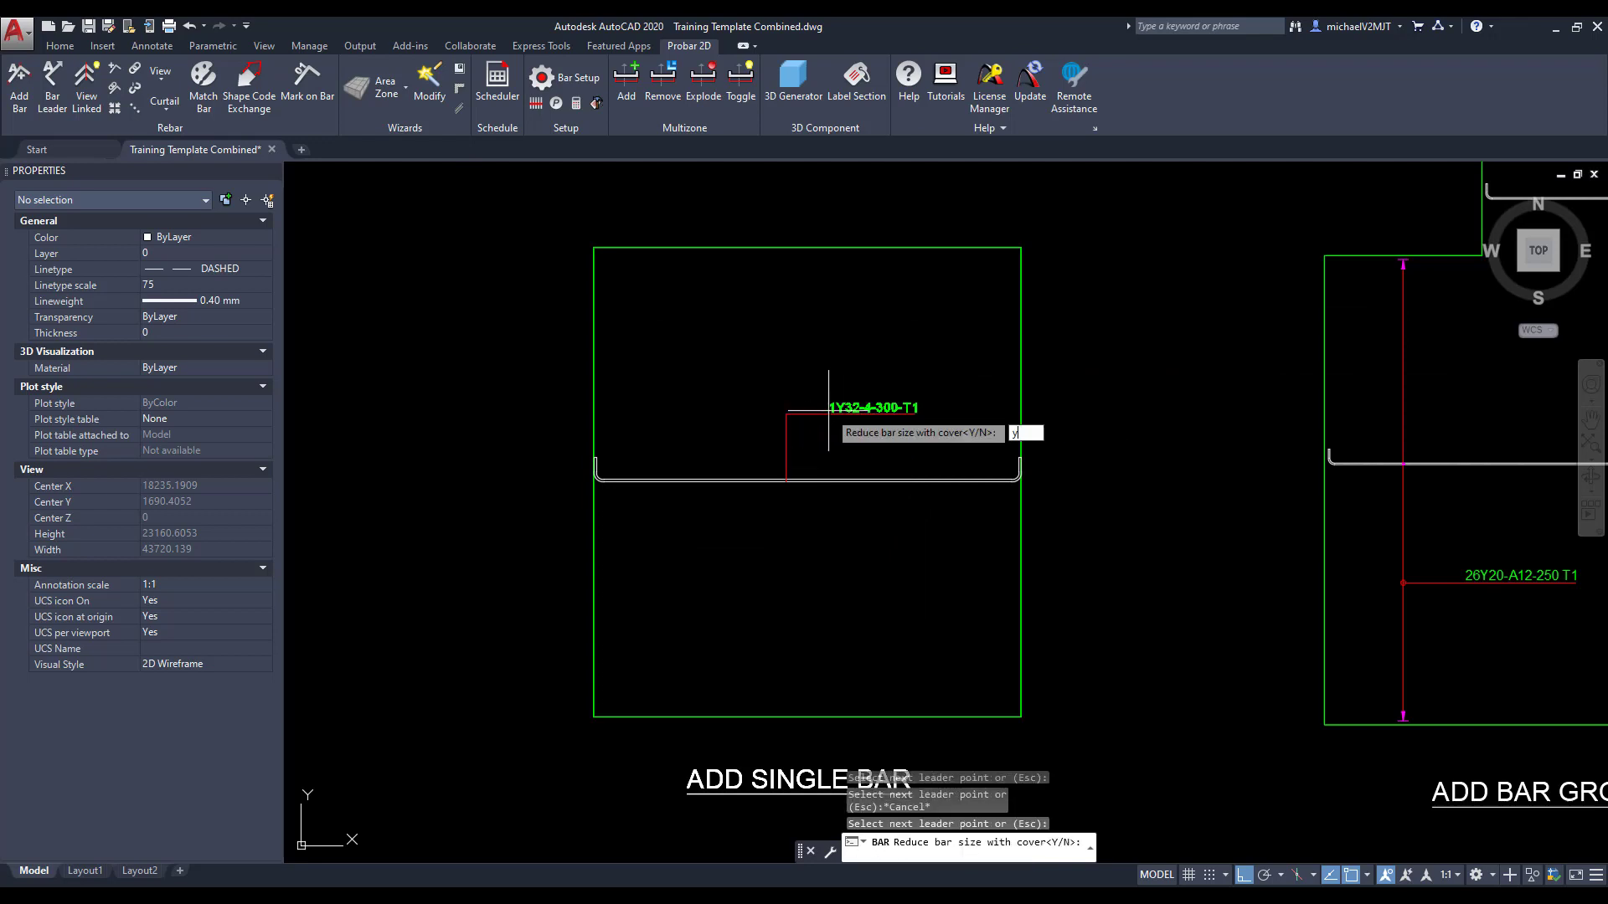
pyautogui.press('Return')
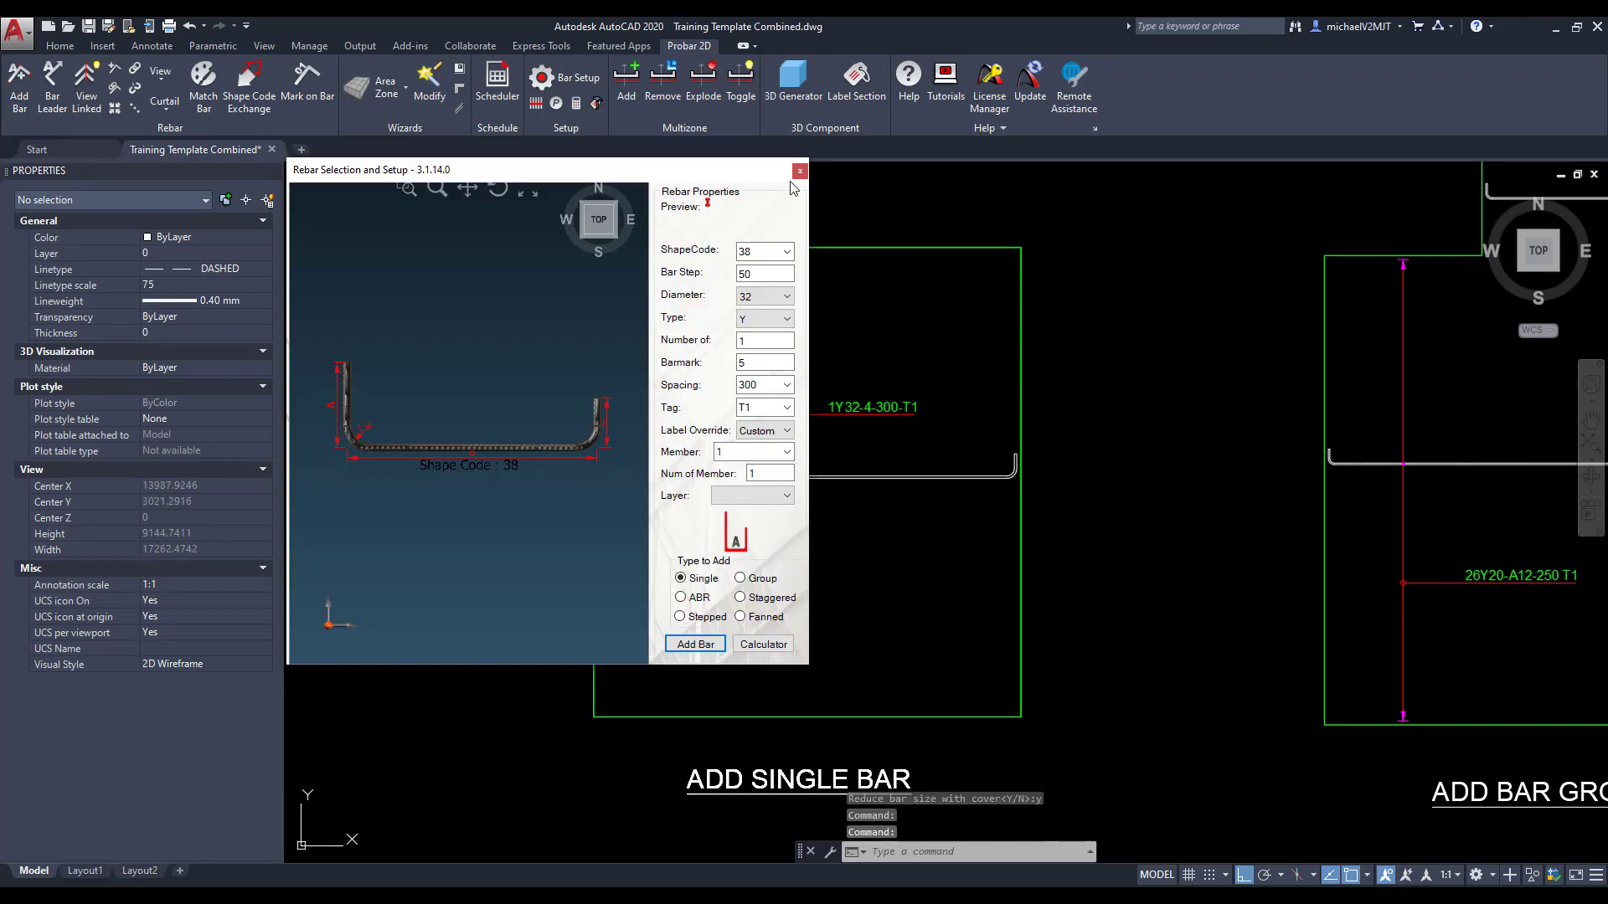
# Close the bar window, select the placed bar, and verify its Text_Override is #N#D-#M-#S-#T
pyautogui.click(799, 171)
pyautogui.click(863, 405)
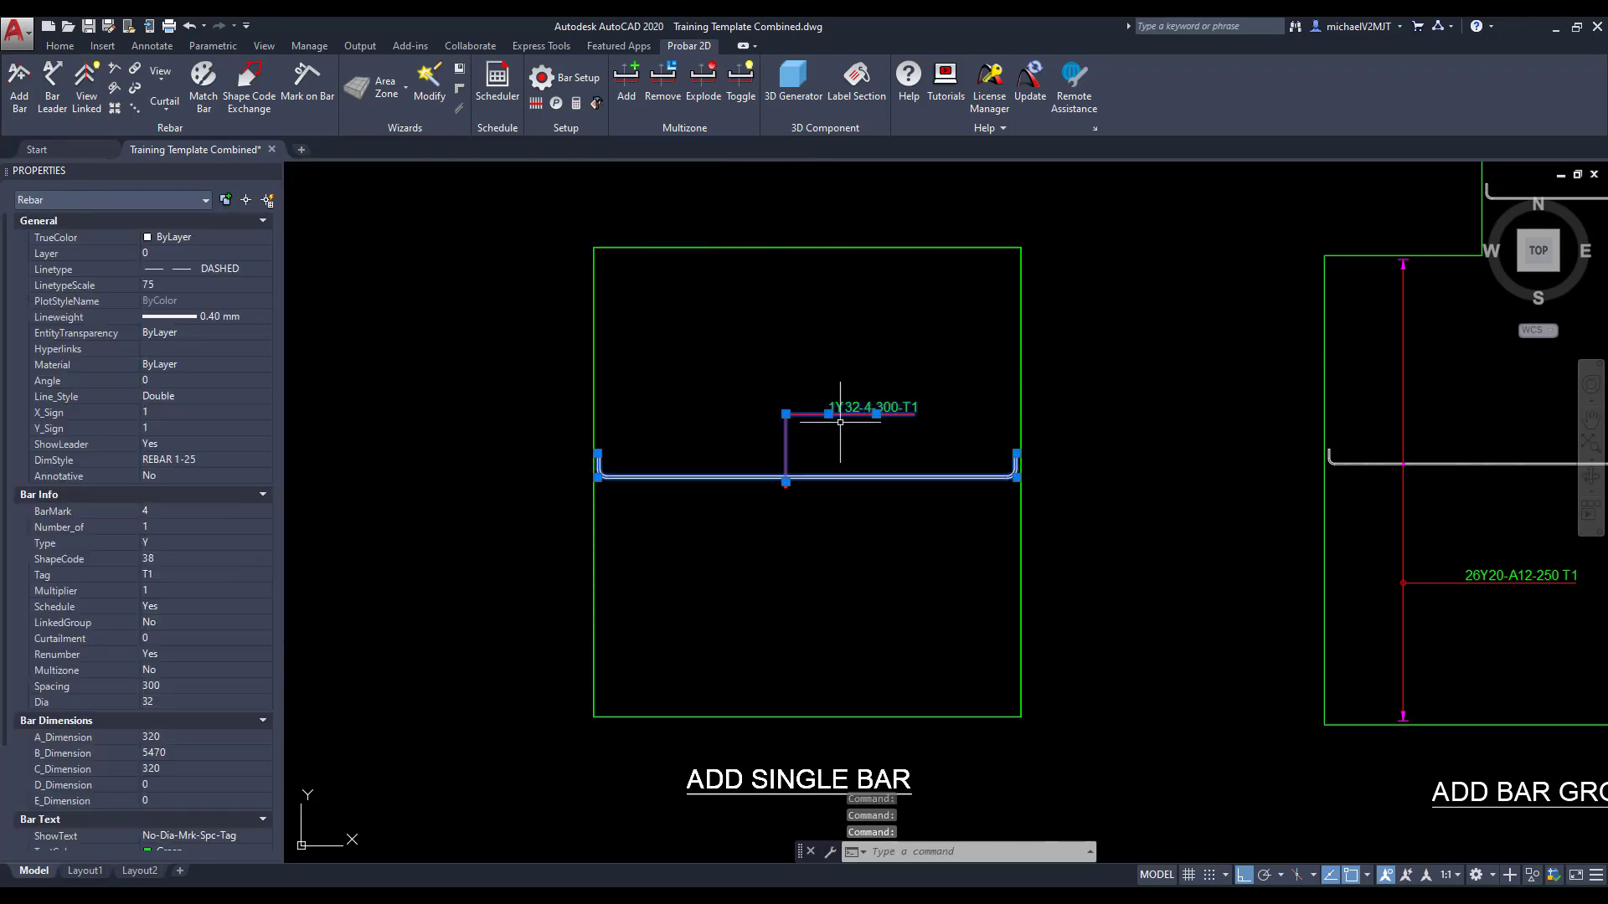
pyautogui.scroll(-3, 233, 661)
pyautogui.click(128, 788)
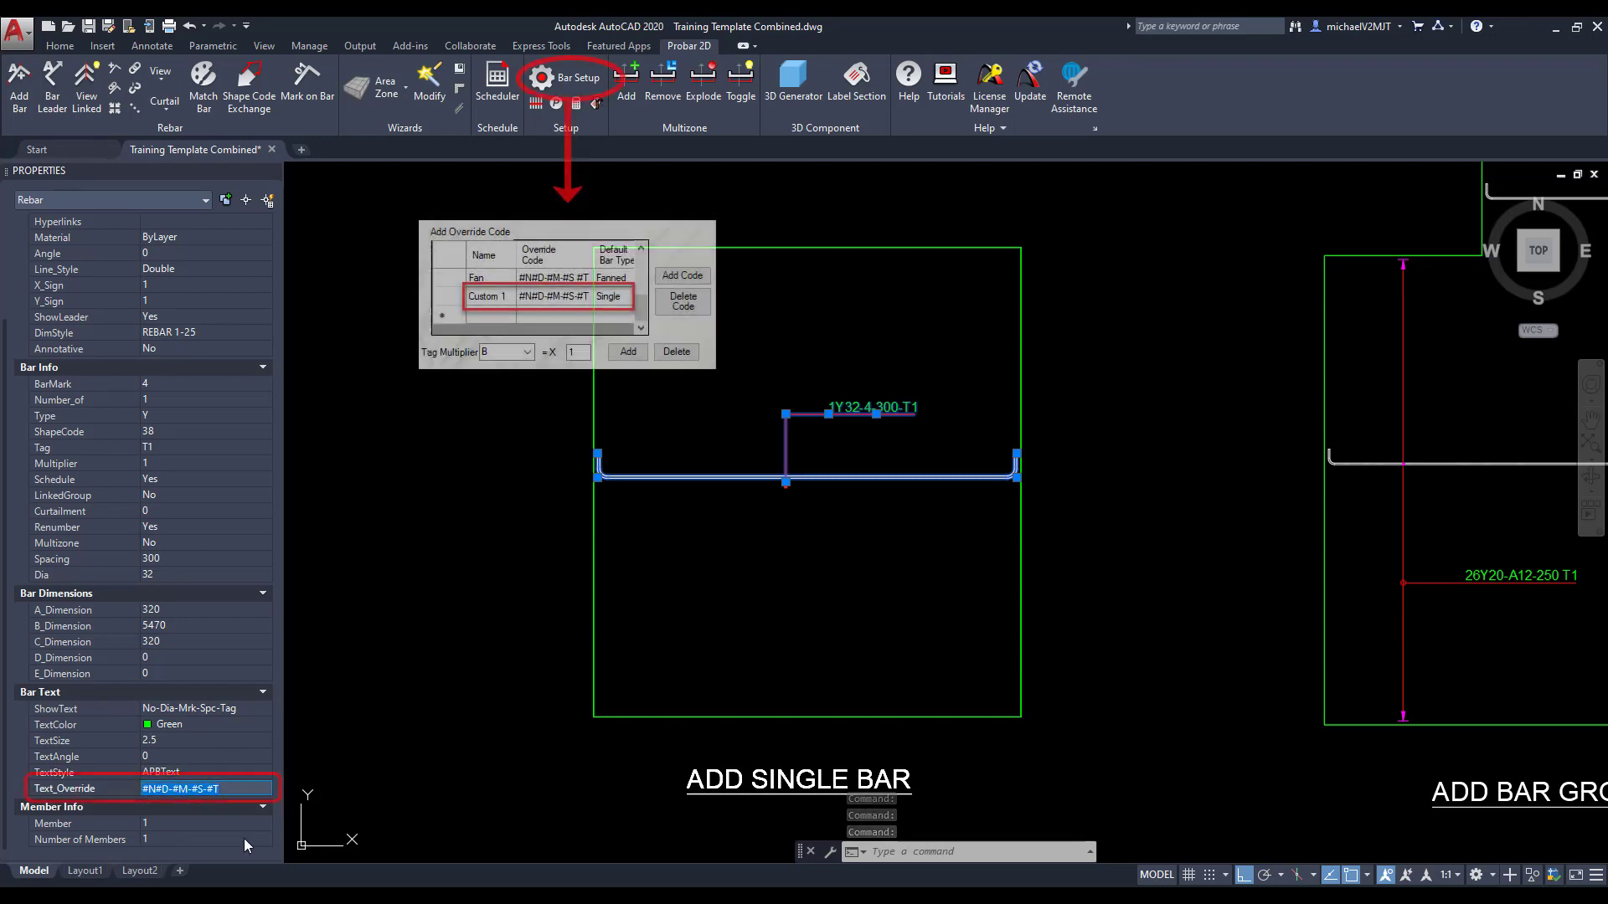